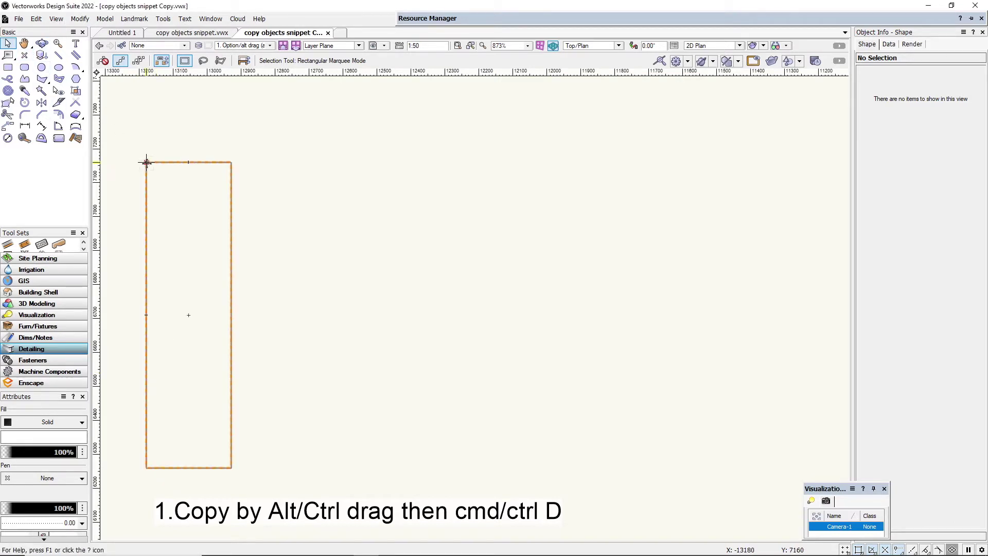
Copy the rectangle rightward and repeat it, then copy the block diagonally upward into stair steps
left_click_drag(146, 162, 231, 162, "ctrl")
key("ctrl+d")
key("ctrl+d")
key("ctrl+d")
key("ctrl+d")
key("ctrl+d")
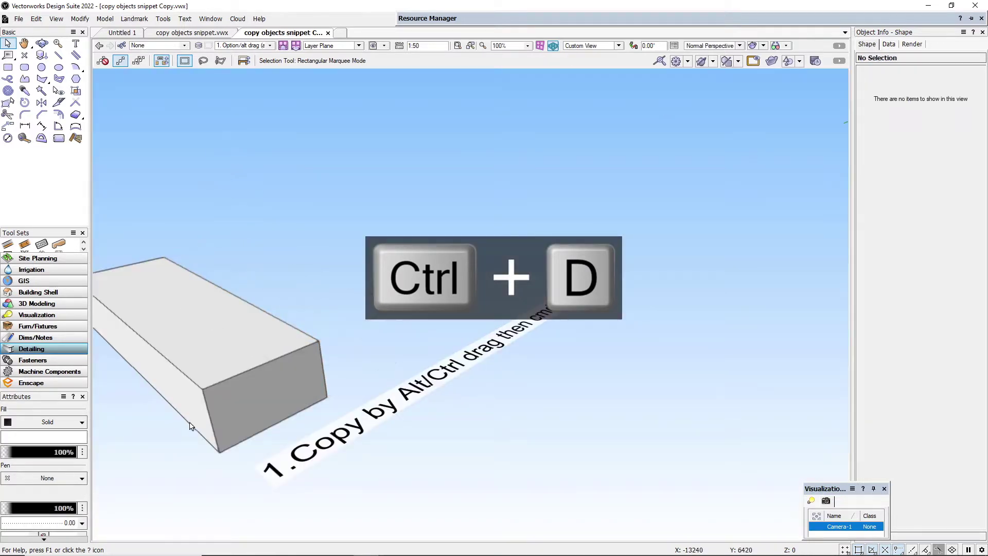
left_click_drag(220, 451, 318, 340, "ctrl")
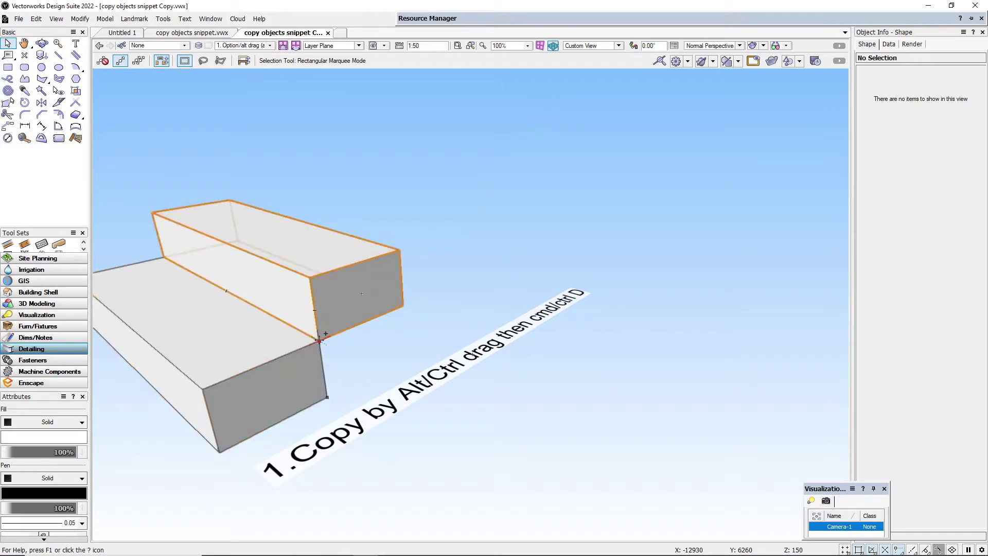
key("ctrl+d")
key("ctrl+d")
key("ctrl+d")
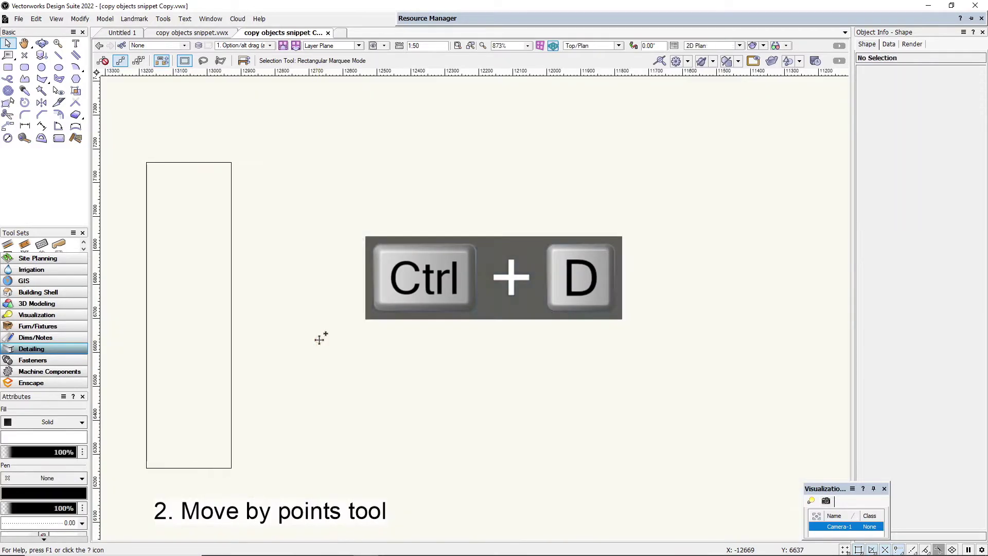
Make seven copies of the rectangle extrude in a row with Move by Points, then undo them
left_click(205, 163)
left_click(8, 126)
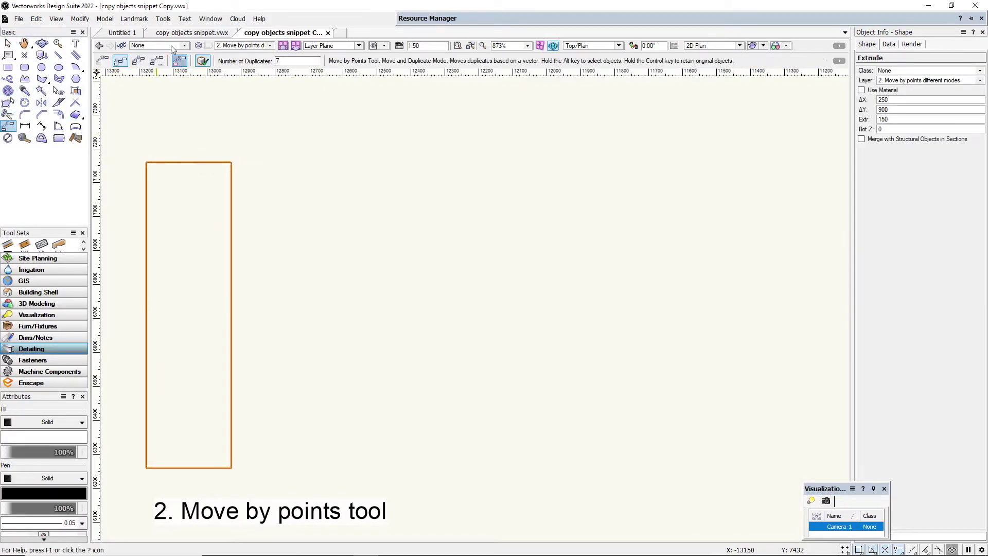
left_click(147, 162)
left_click(231, 162)
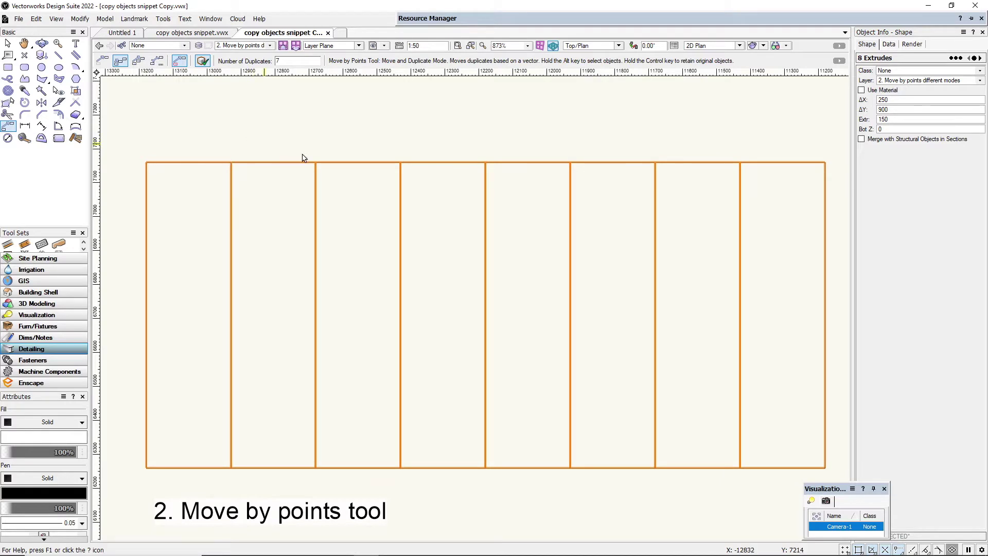
key("x")
key("ctrl+z")
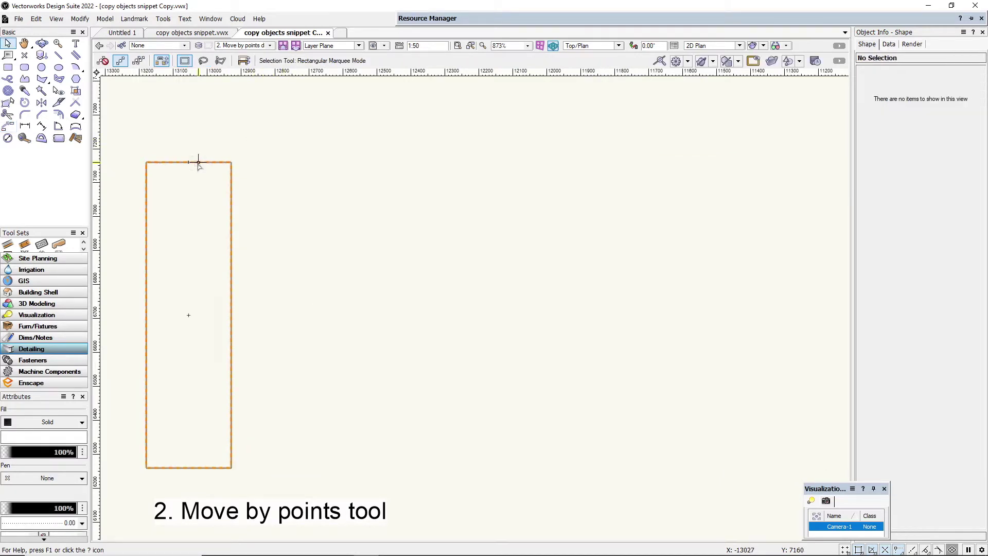
In isometric view, place seven stair-stepped copies of the block, corner to corner
key("KP_1")
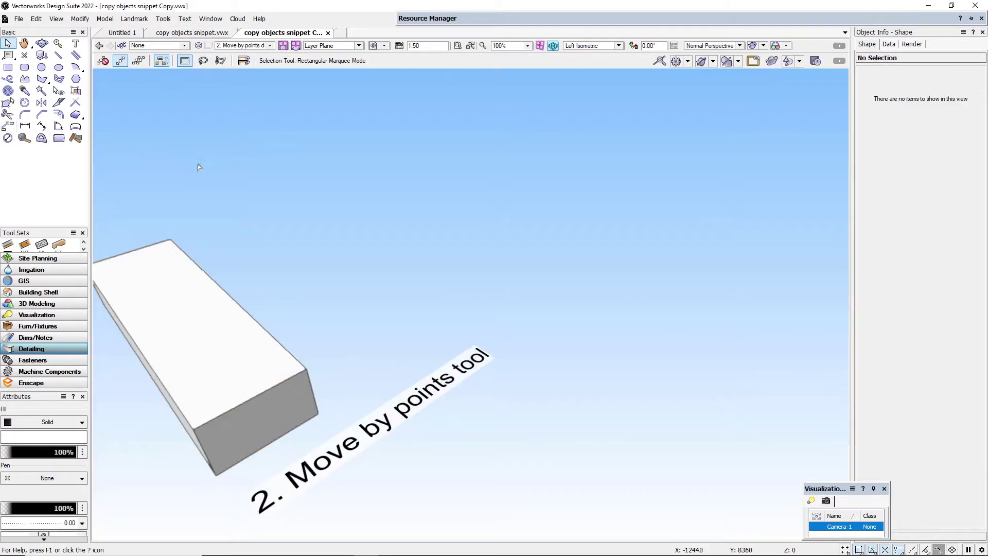
left_click(223, 407)
left_click(8, 125)
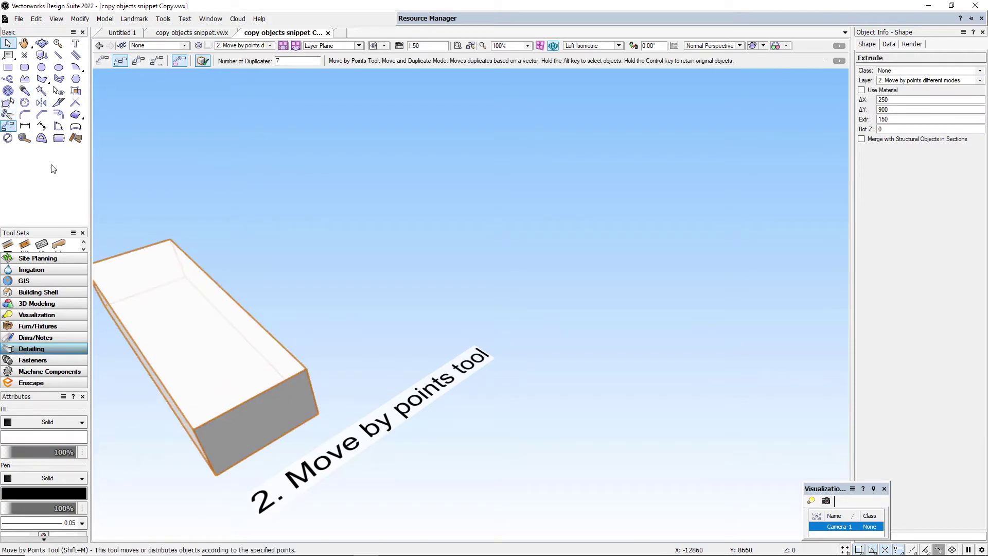
left_click(217, 475)
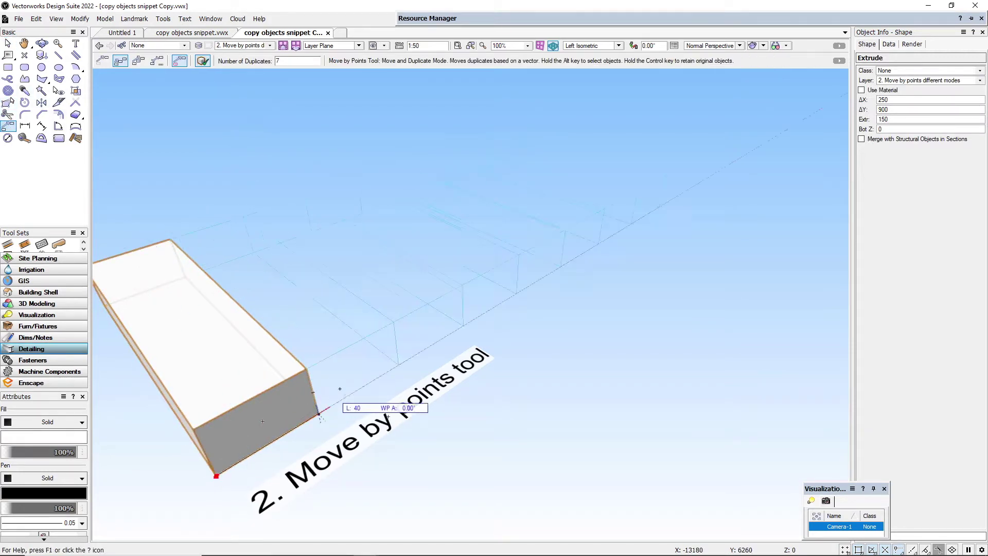
left_click(302, 363)
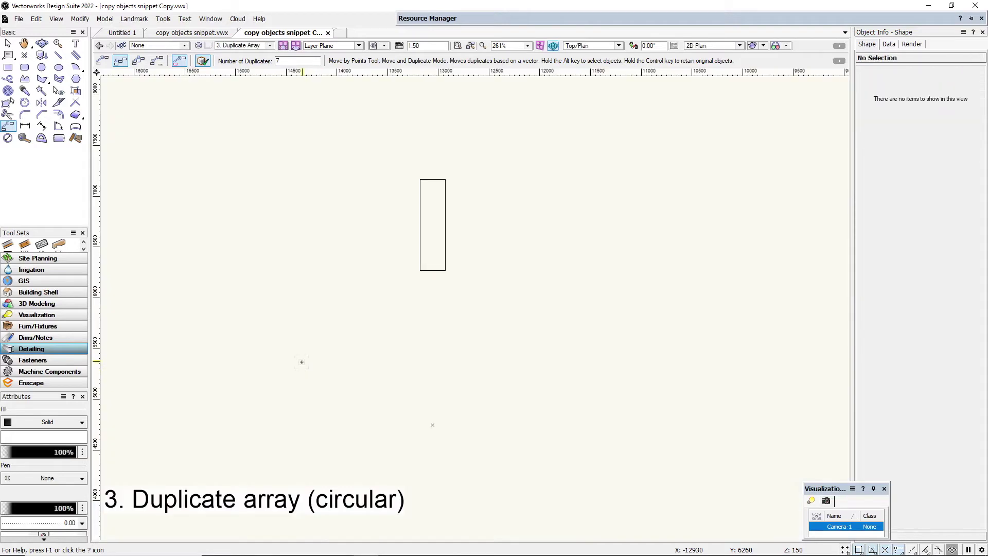
Copy the rectangle into a full circular Duplicate Array centred below it and check the ring in 3D
key("x")
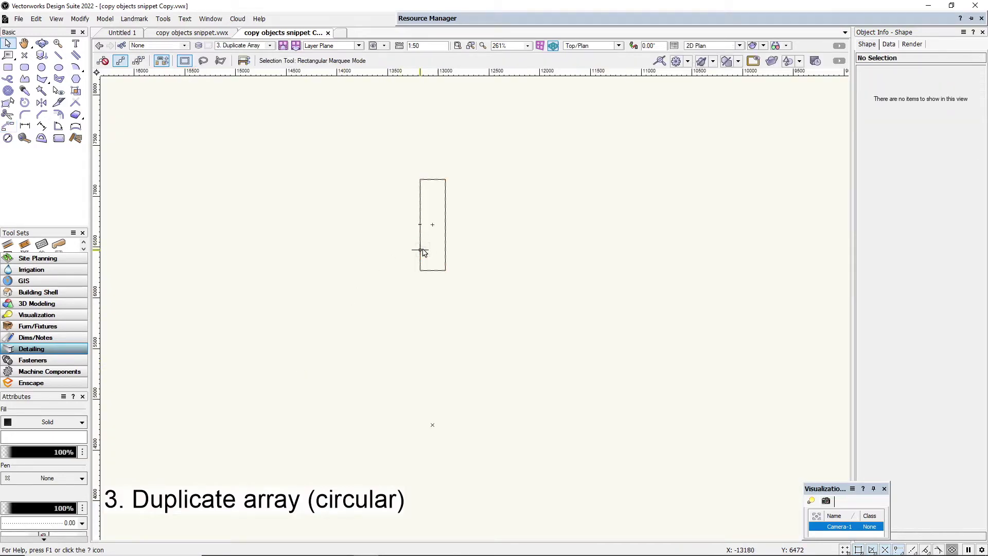
left_click(420, 249)
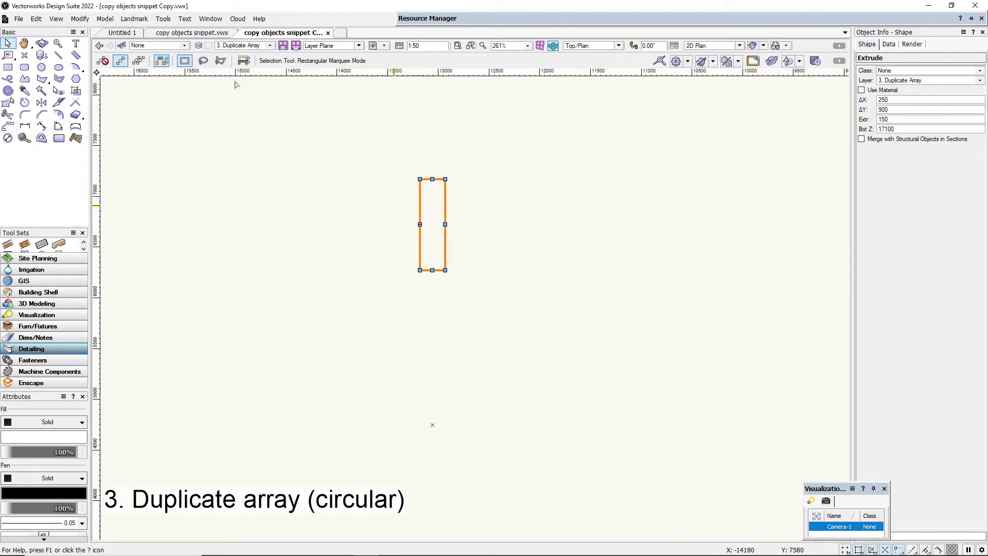
left_click(36, 19)
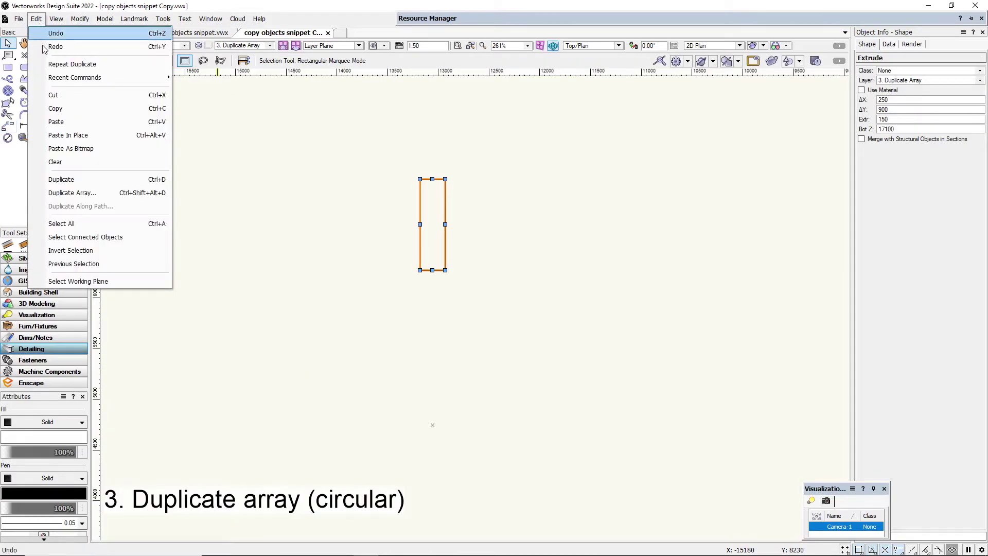
left_click(72, 192)
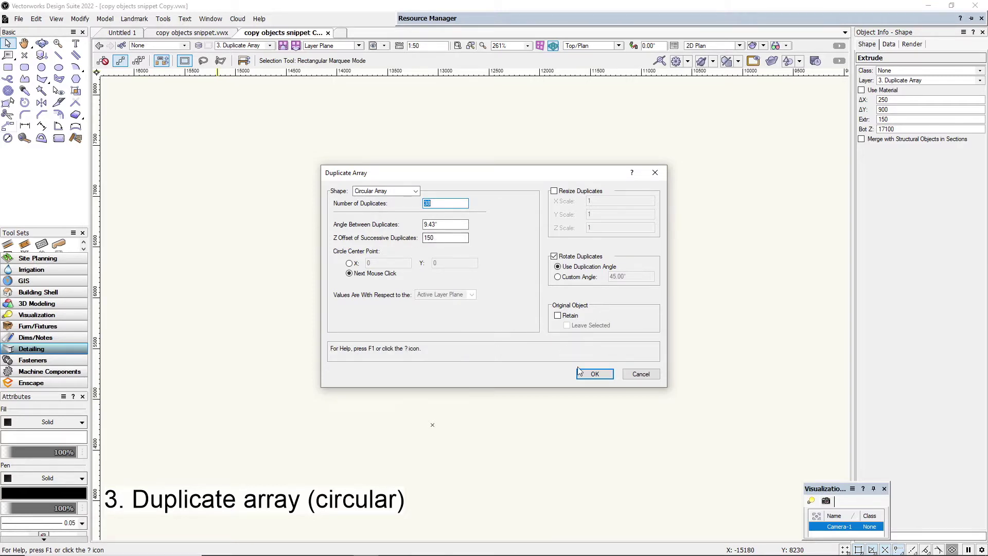
left_click(595, 373)
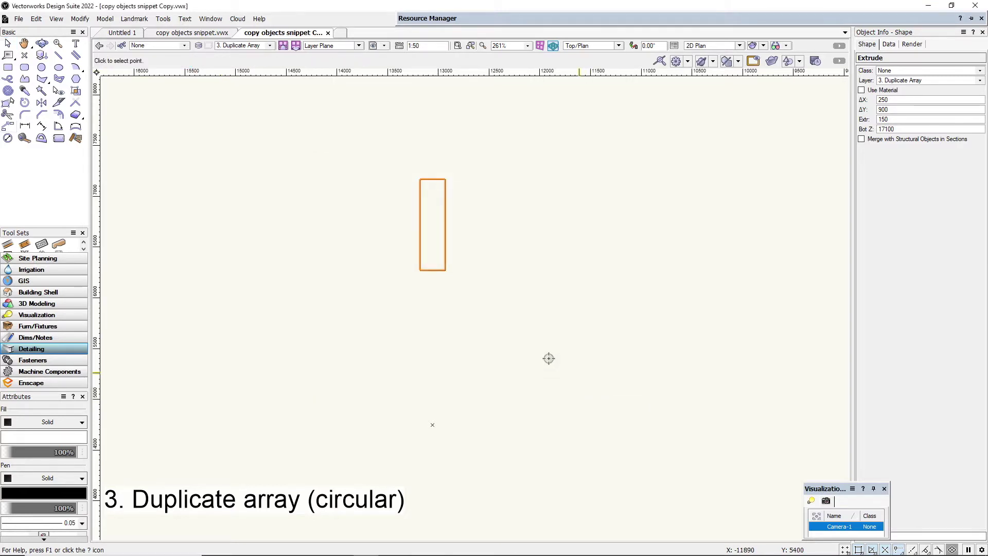
left_click(432, 425)
scroll(434, 414, "down", 2)
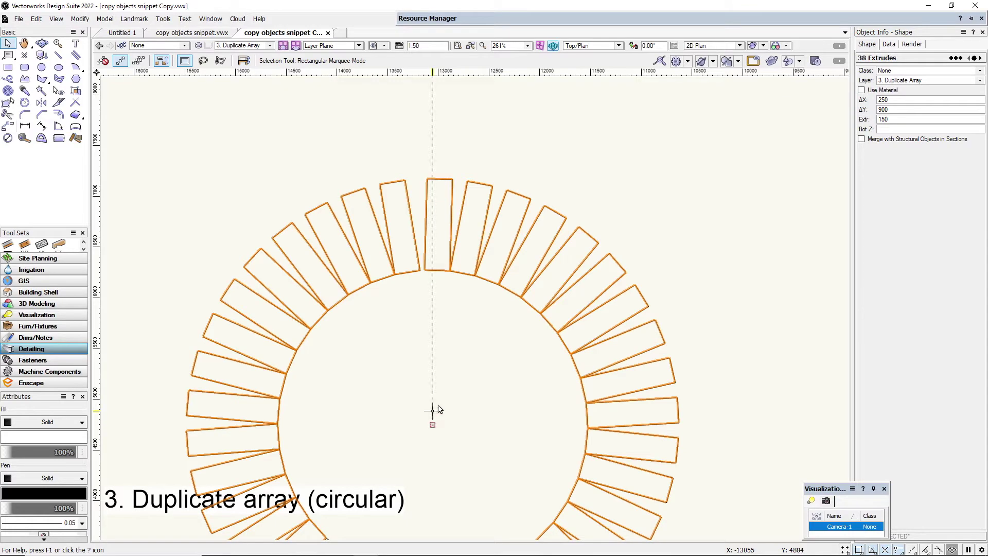
middle_click_drag(452, 393, 462, 309, "ctrl")
middle_click_drag(463, 308, 462, 278)
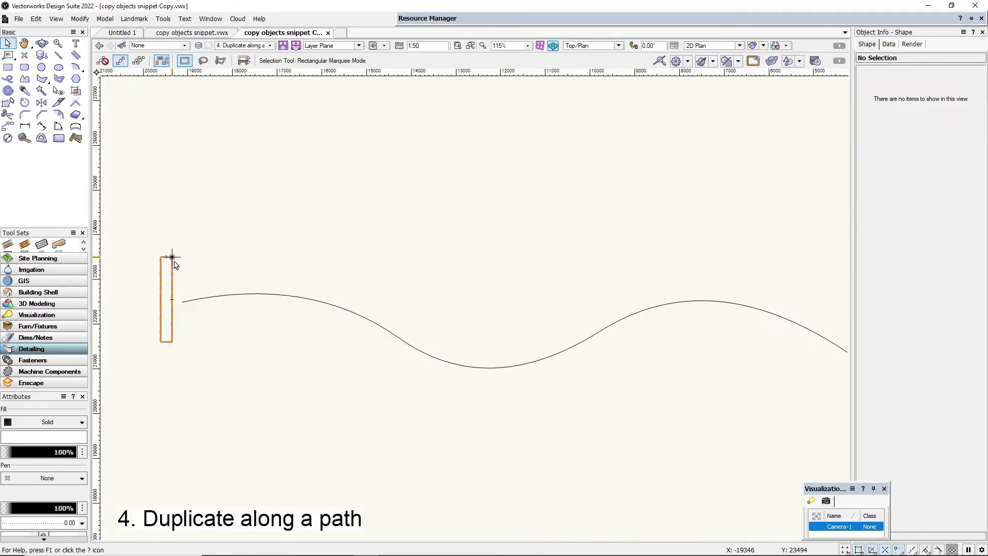
left_click(174, 261)
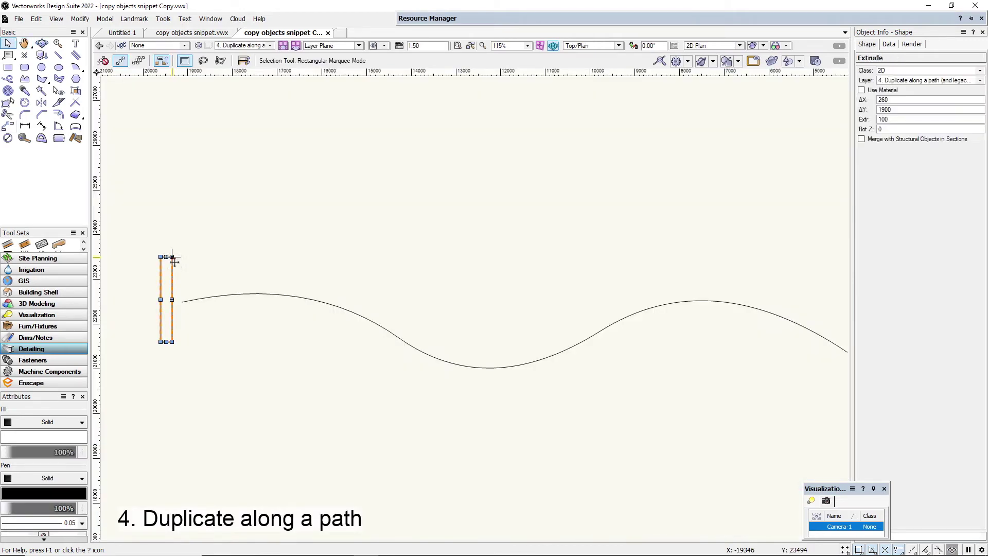
left_click(215, 297, "shift")
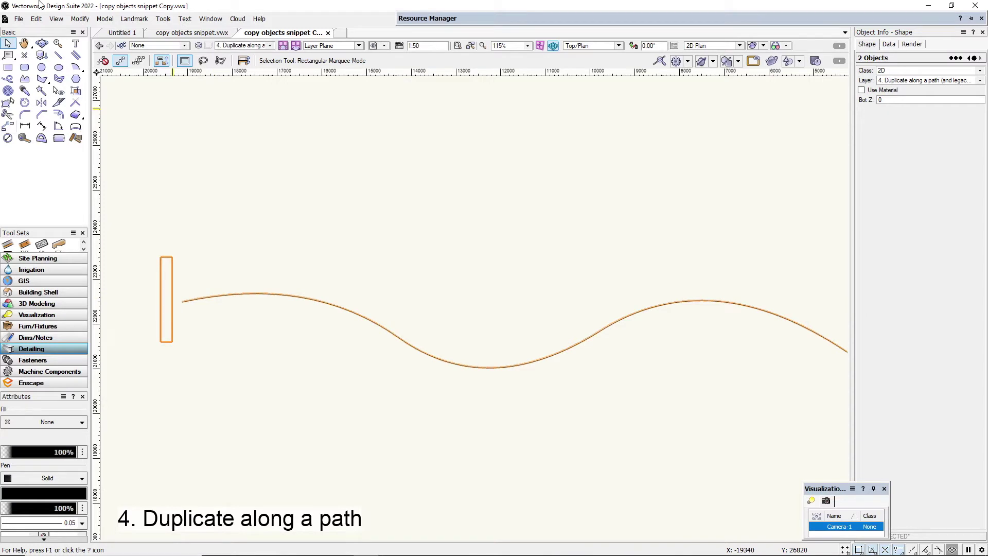
left_click(36, 19)
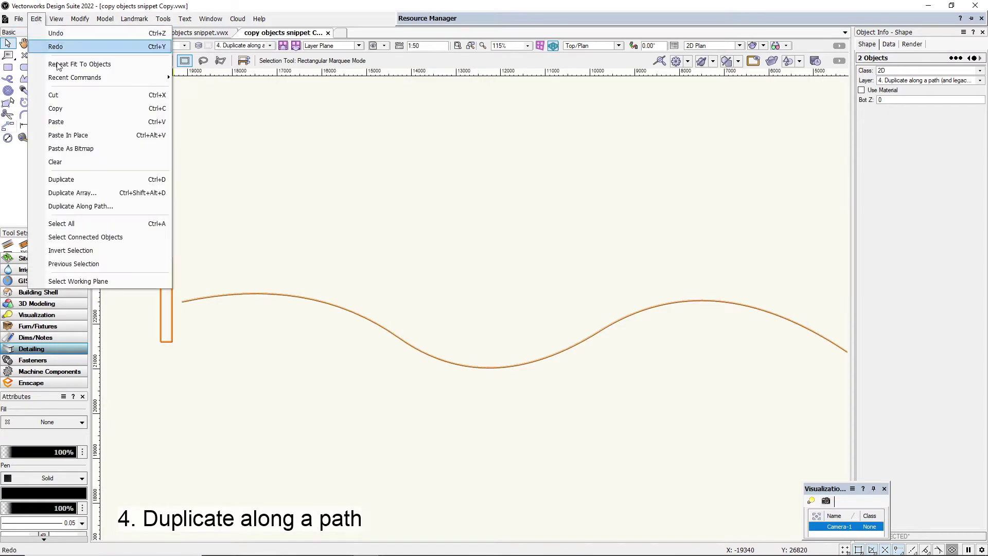
left_click(86, 206)
left_click(517, 322)
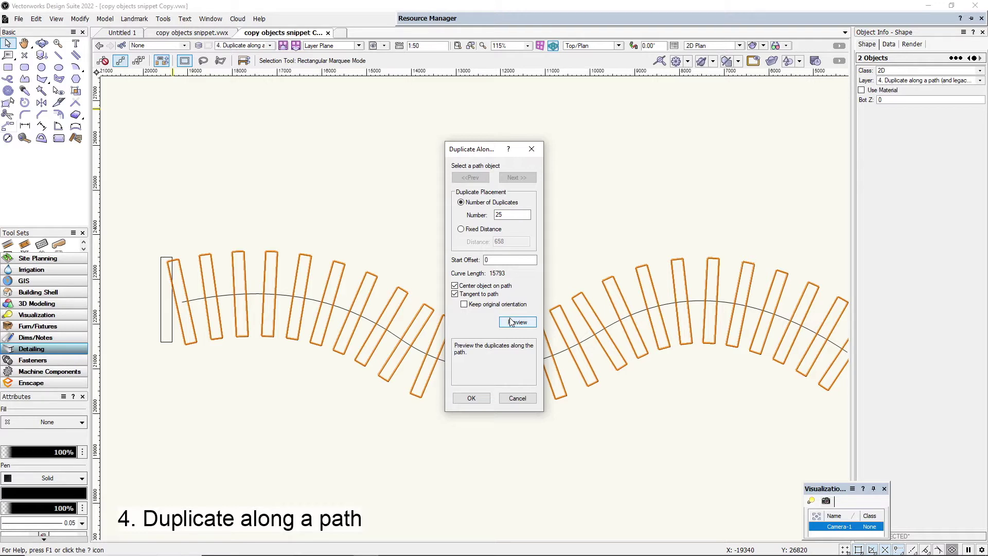
left_click(454, 294)
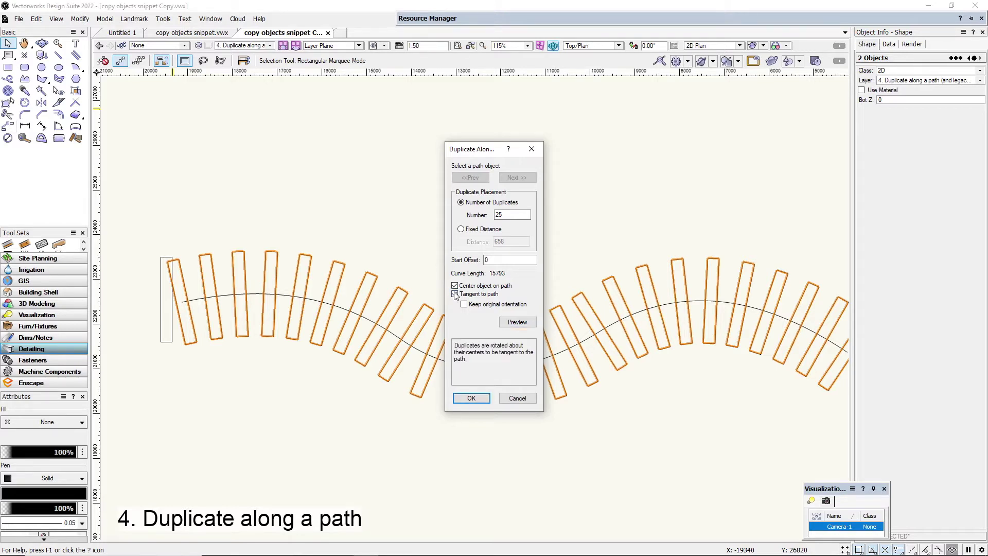
left_click(533, 324)
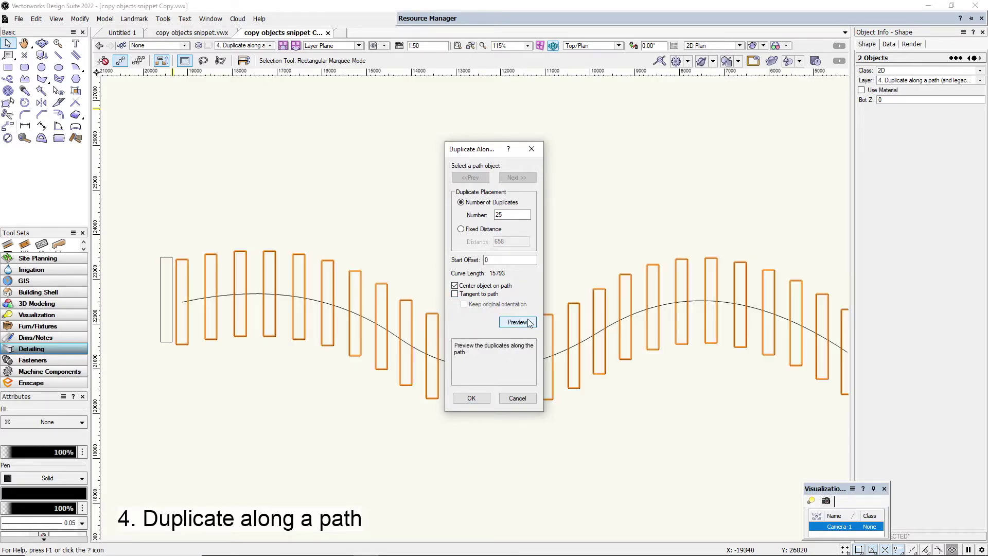
left_click(517, 398)
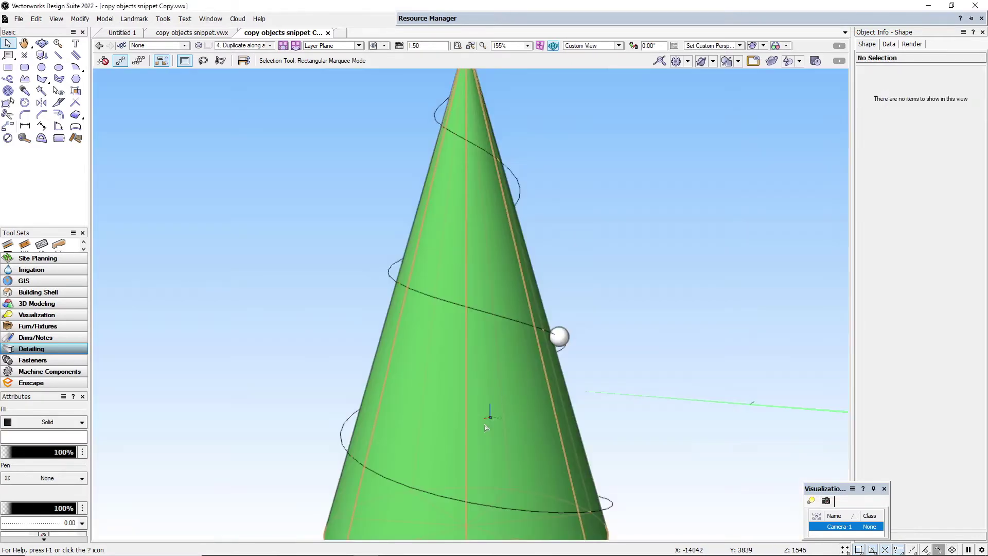
Duplicate the sphere 25 times along the spiral around the cone and view it through Camera-1
left_click(558, 335)
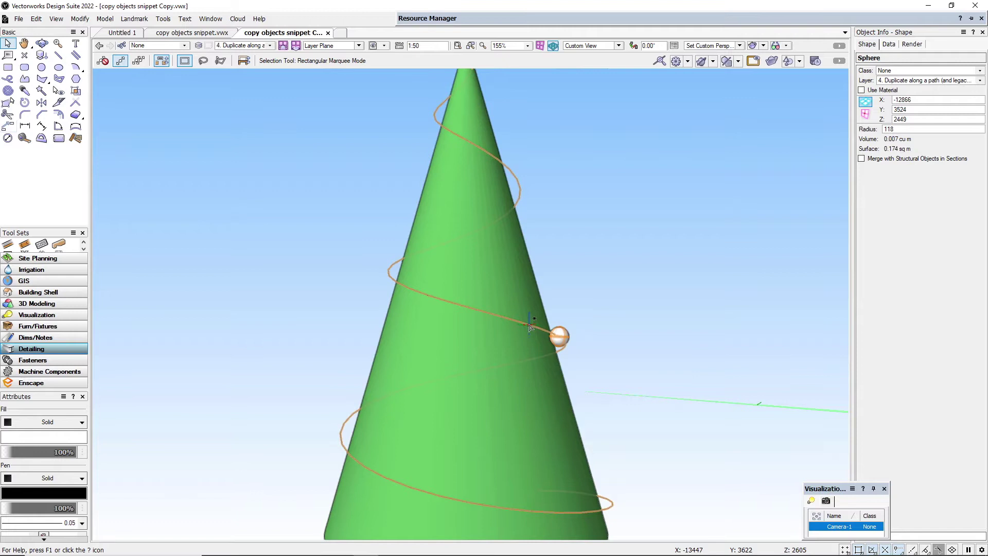
left_click(528, 325, "shift")
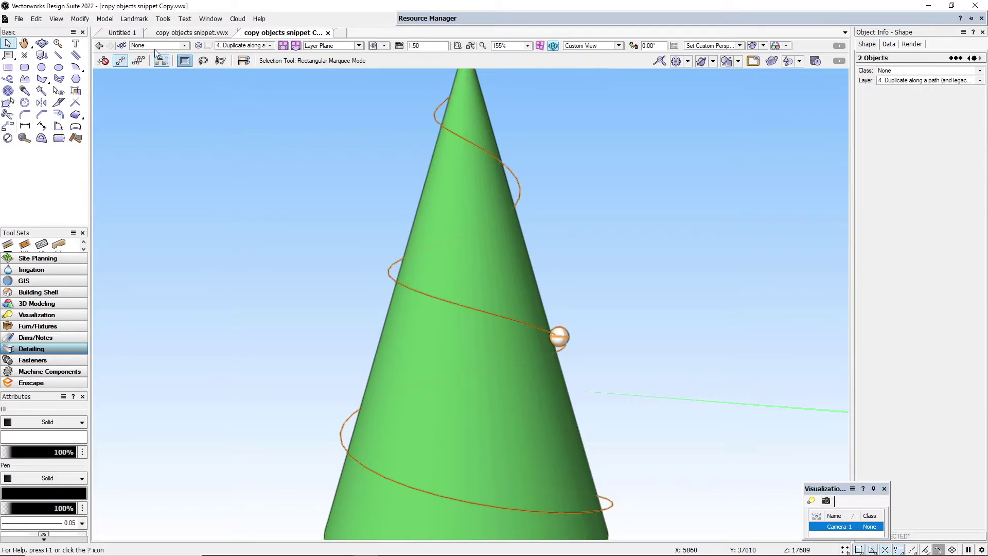
left_click(36, 18)
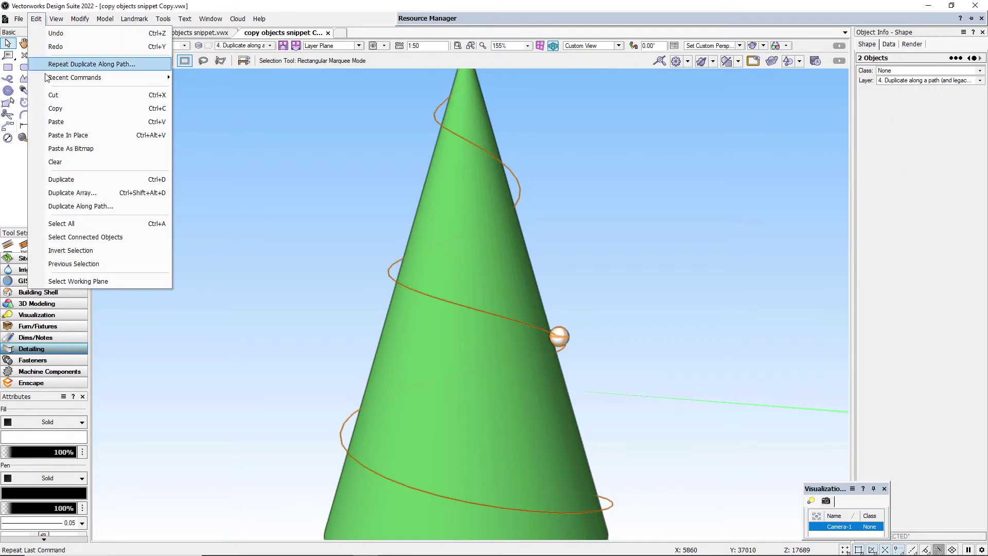
left_click(72, 192)
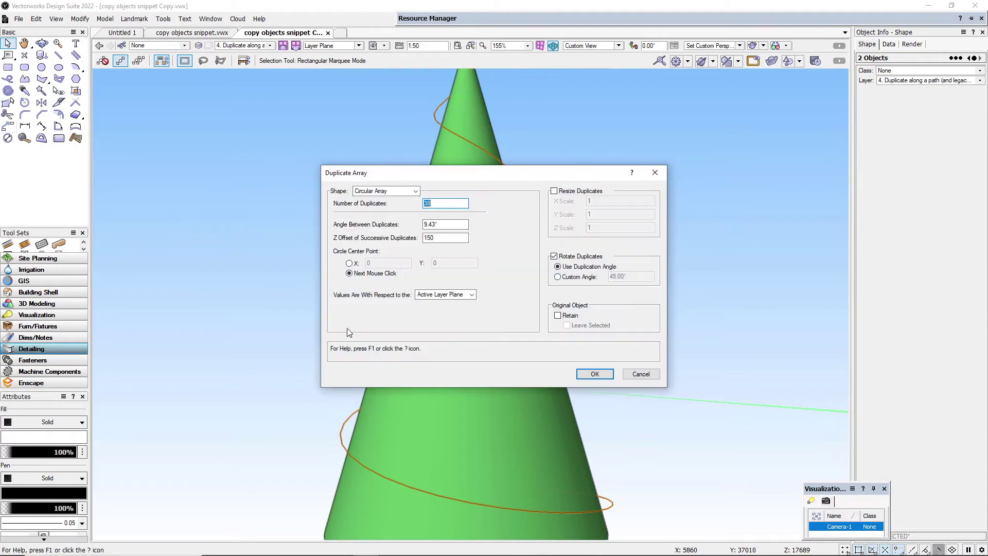
left_click(640, 373)
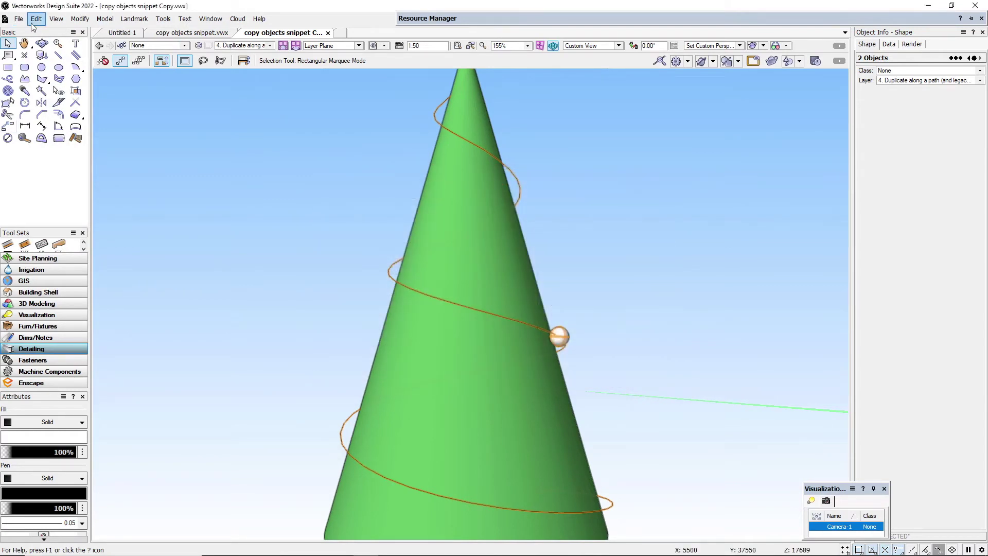
left_click(32, 24)
left_click(97, 205)
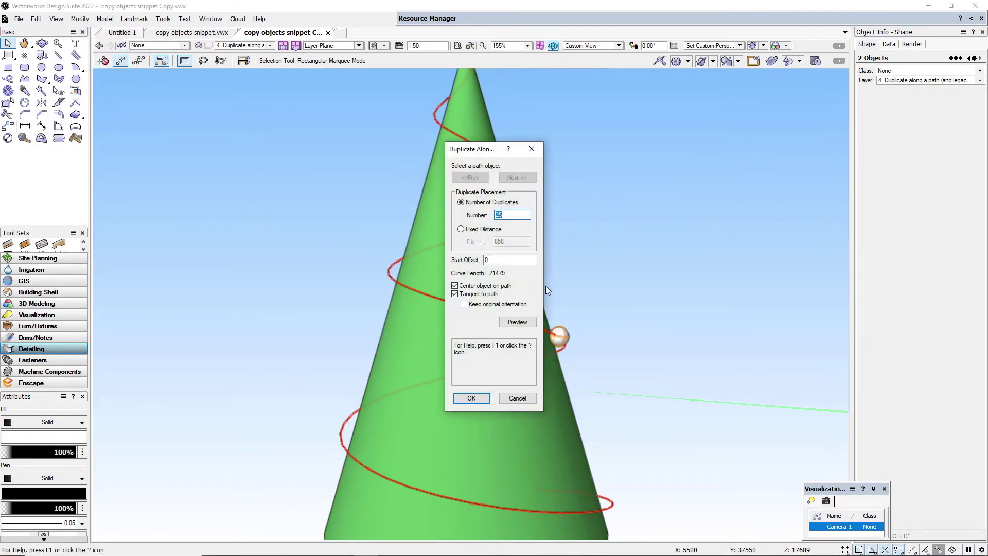
left_click(517, 321)
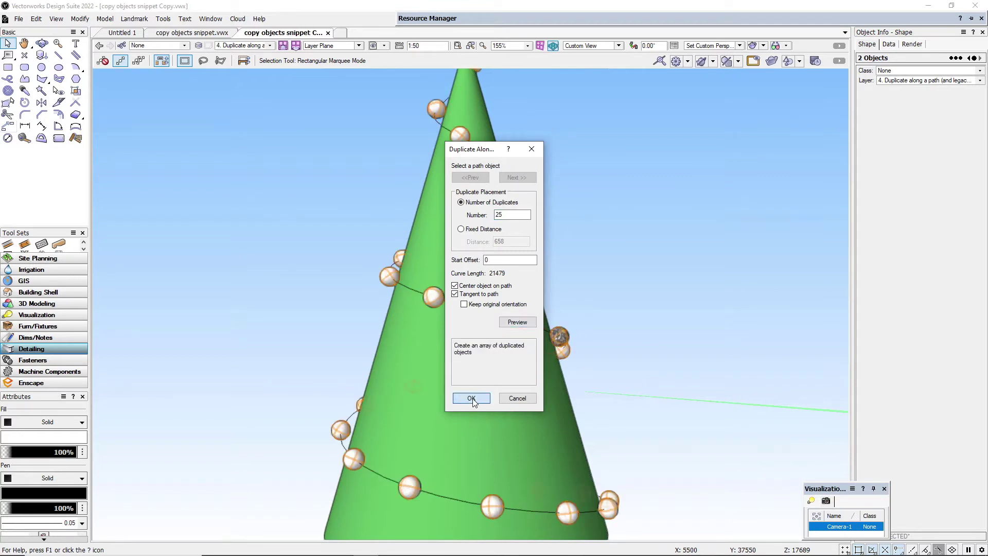
left_click(471, 397)
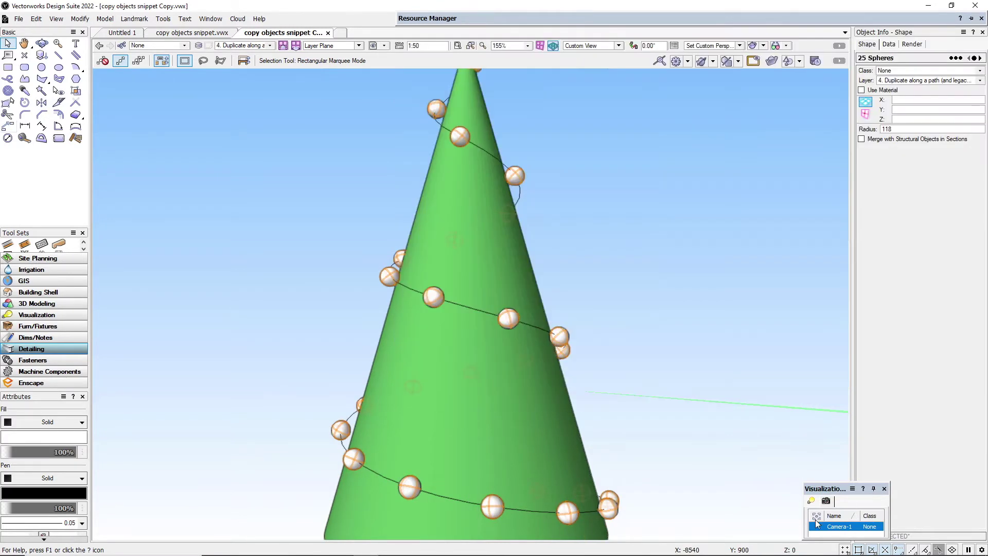
left_click(816, 526)
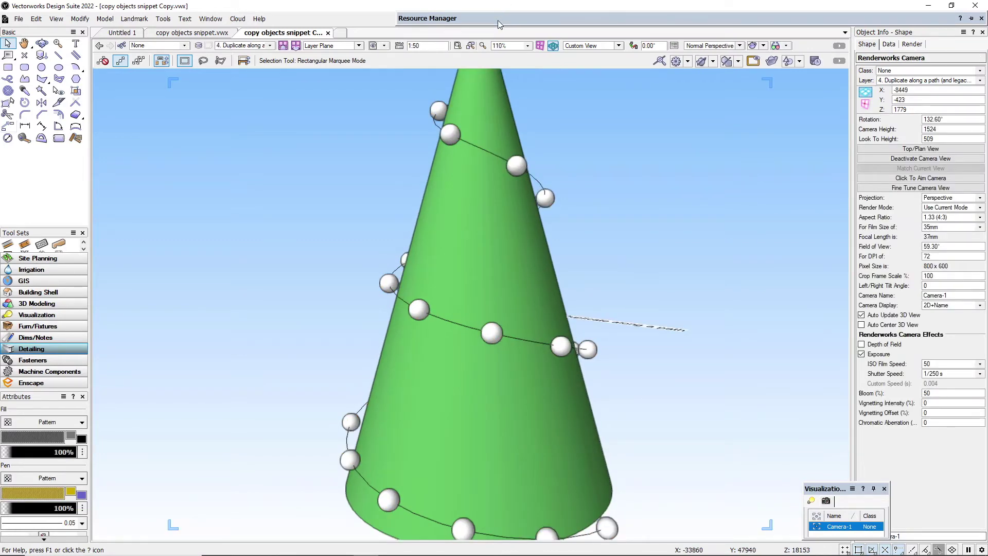
mouse_move(498, 21)
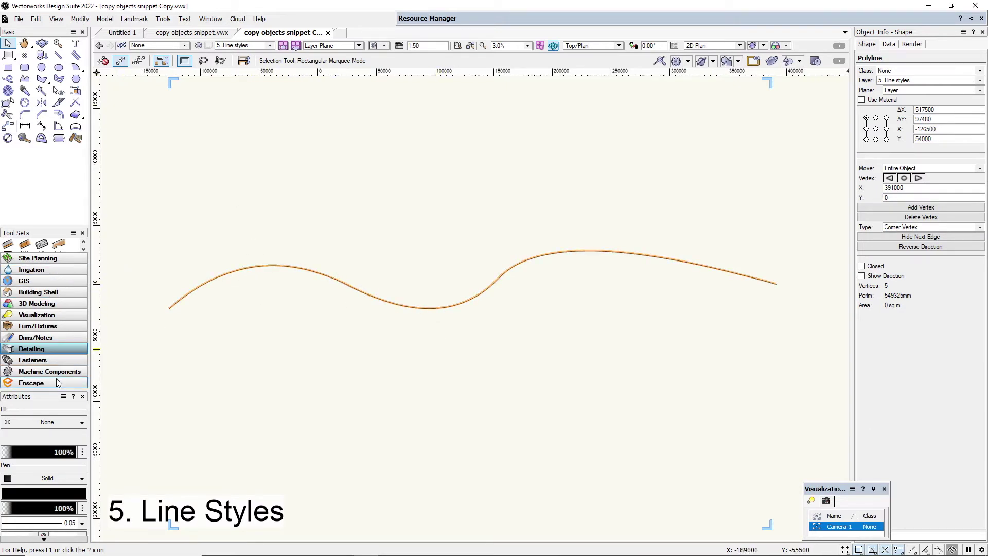
Give the wavy polyline the 'Houses on a line' line type pen, then go to layer 6
left_click(63, 478)
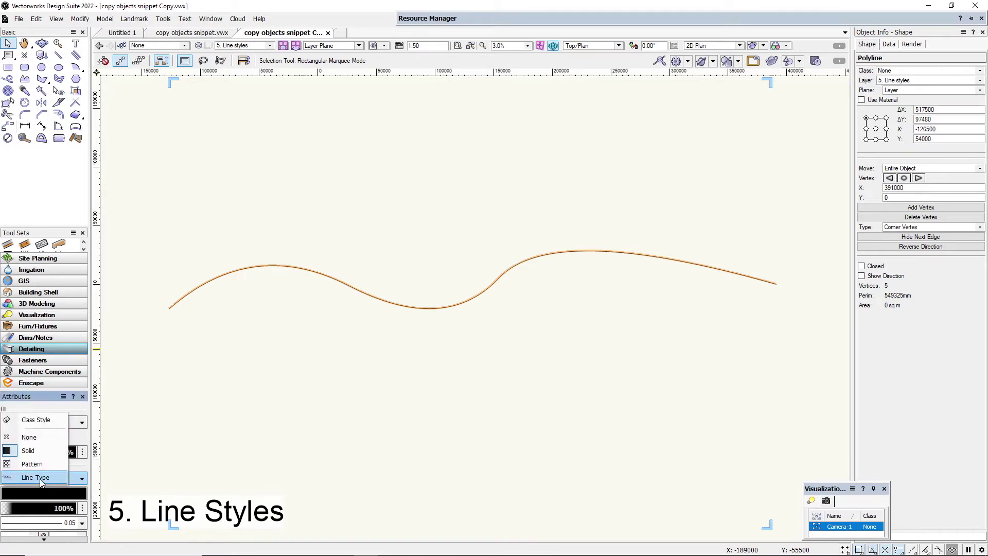
left_click(42, 478)
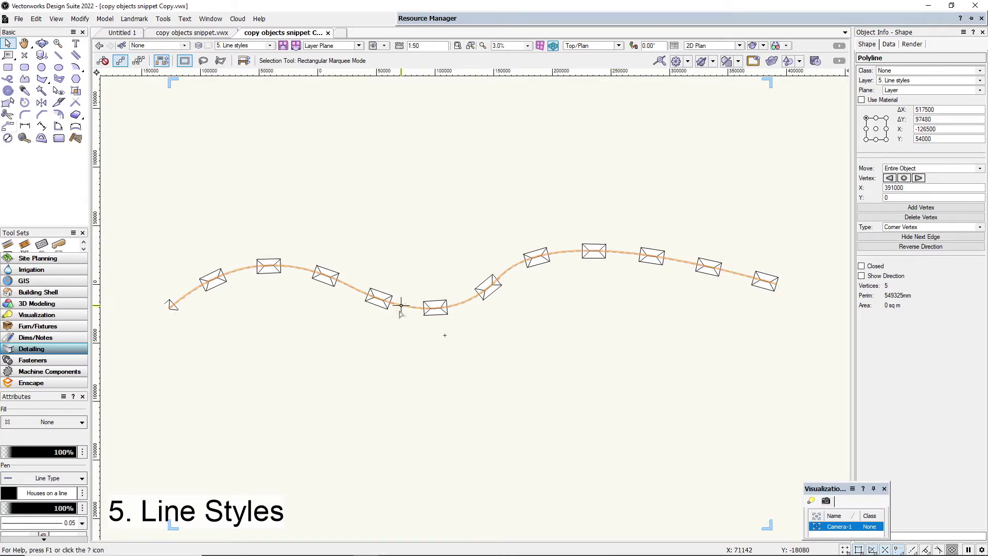
key("ctrl+shift+Down")
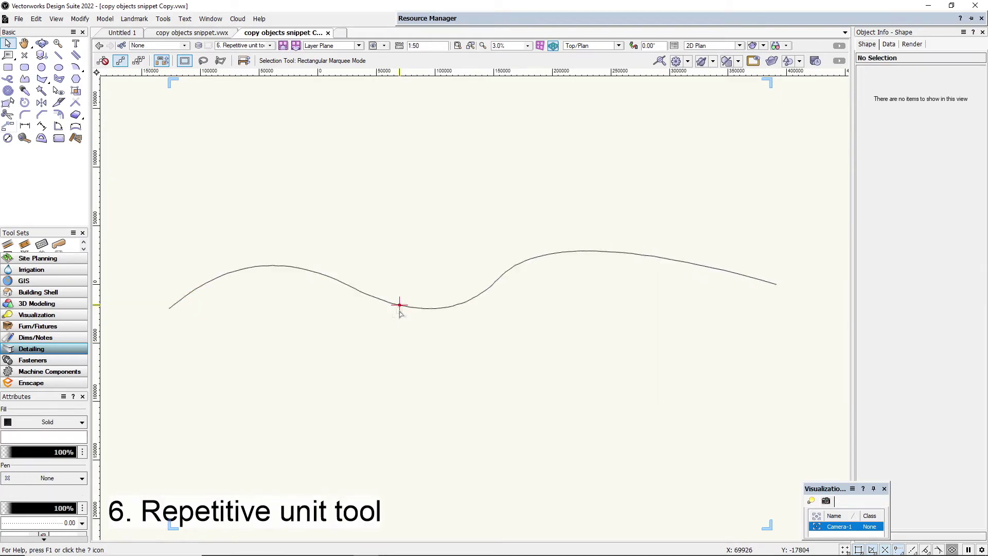
Convert the wavy curve into a Repetitive Unit of house symbols with a pitch of 40000
left_click(400, 305)
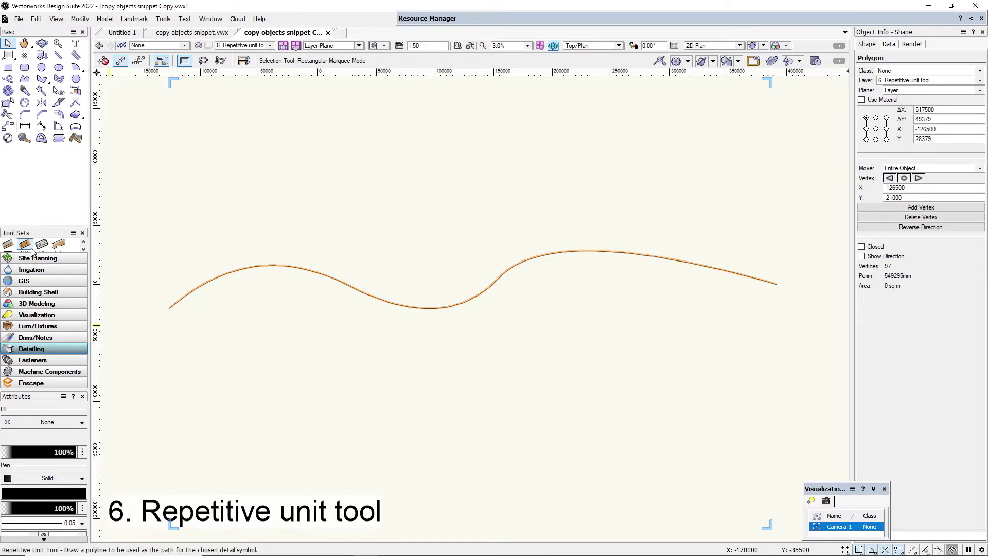
right_click(260, 267)
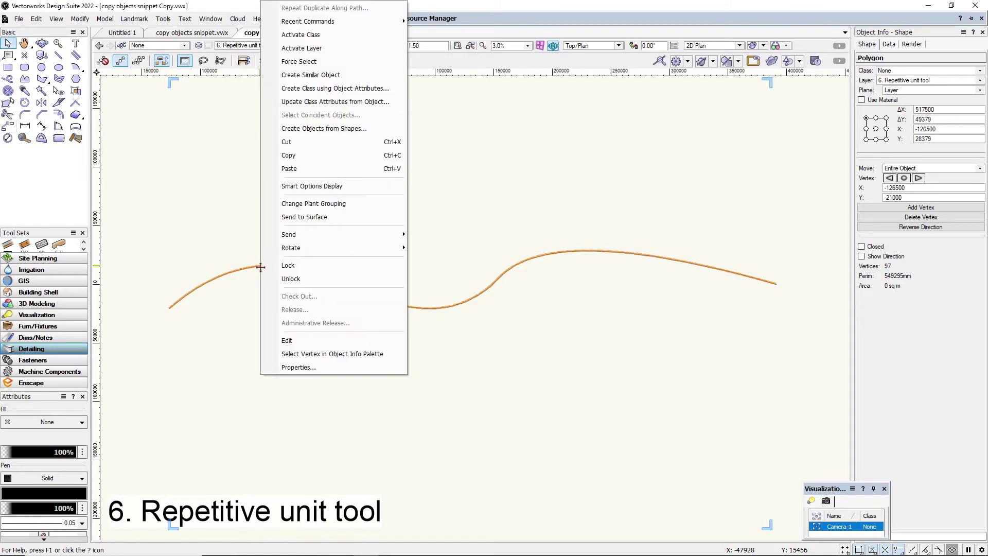
left_click(320, 129)
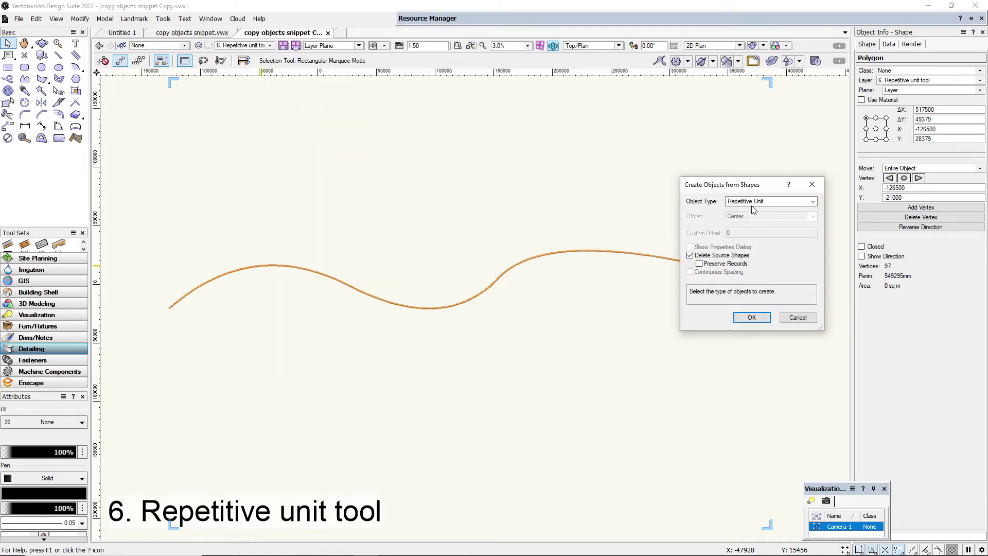
left_click(763, 317)
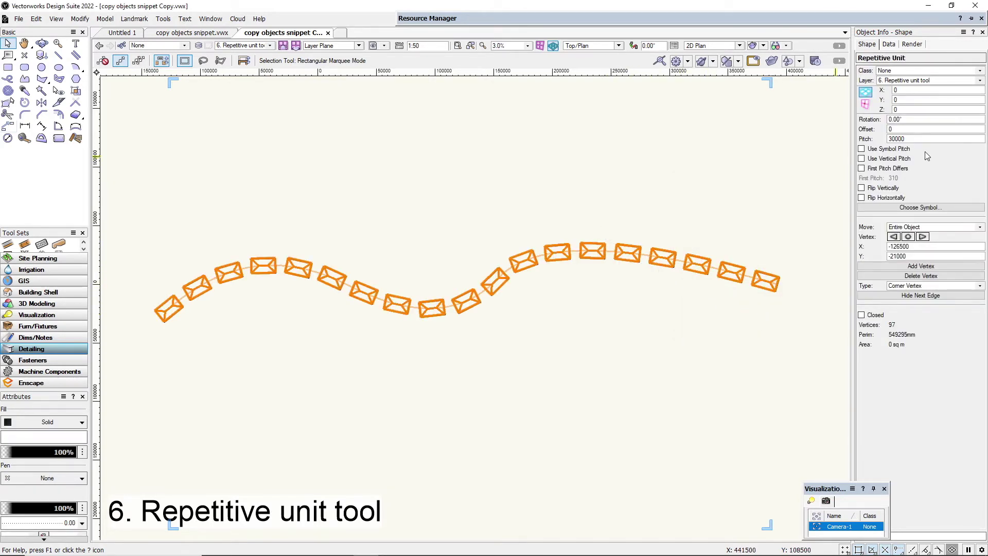
left_click(891, 141)
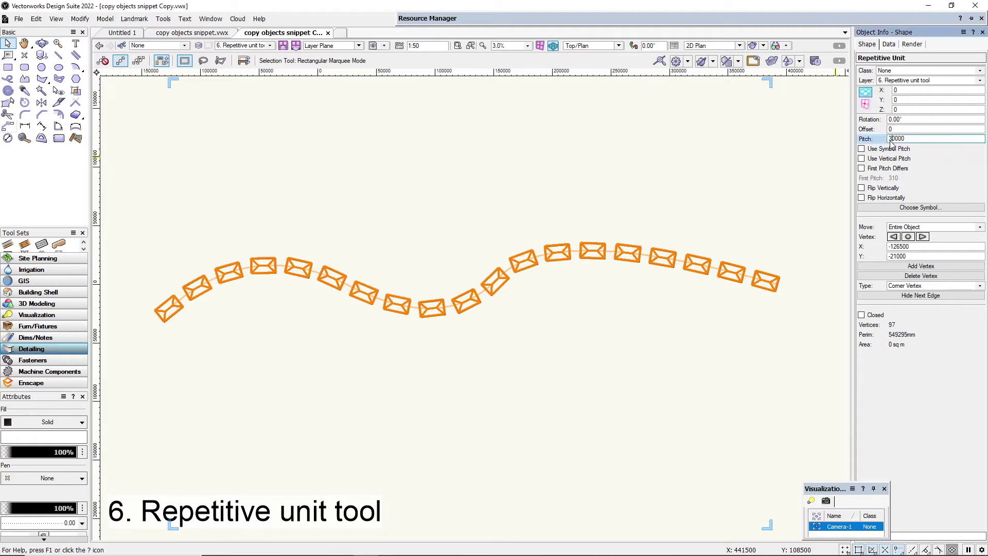
key("Return")
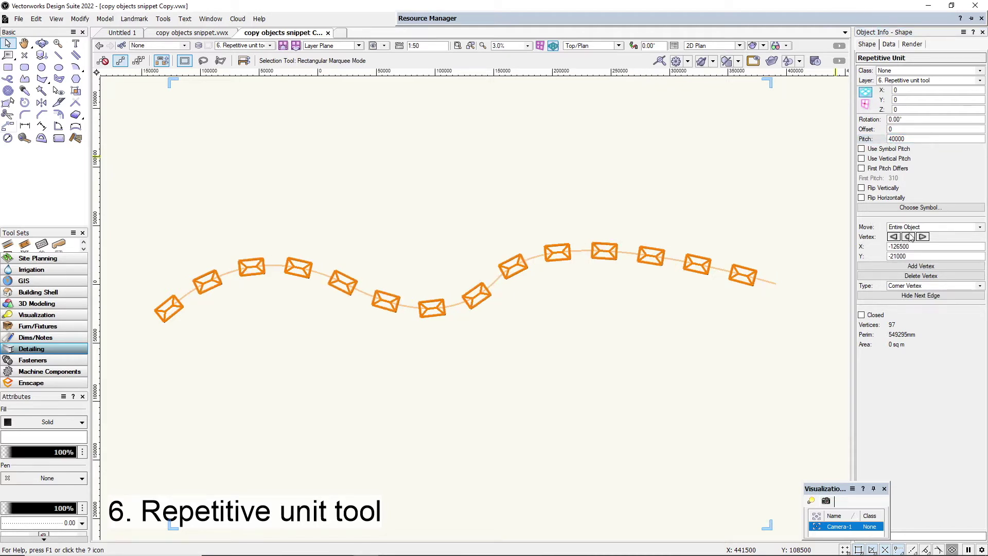
Fly around the 3D house units, then switch to the 7. Tiles layer
middle_click_drag(751, 225, 625, 33, "shift")
mouse_move(624, 18)
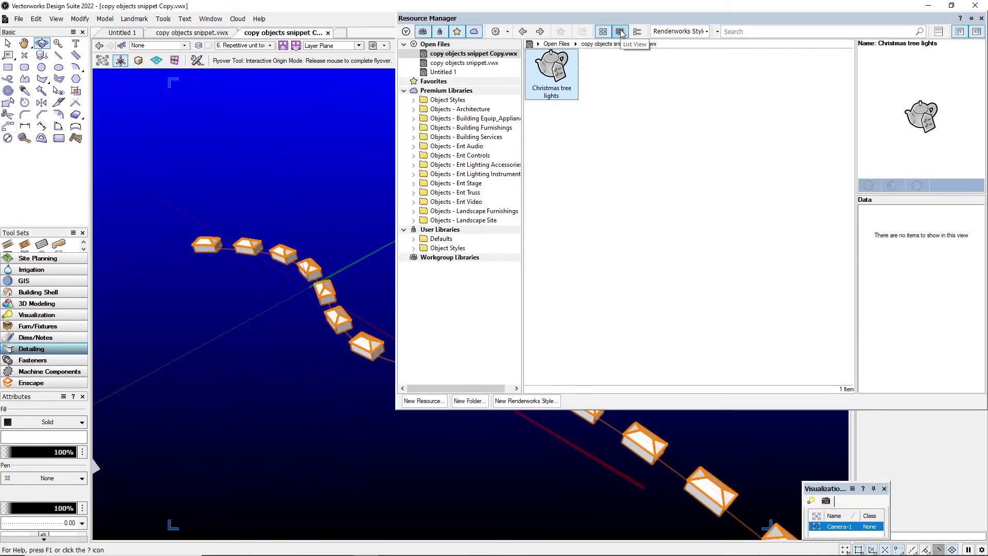
middle_click_drag(640, 38, 398, 70, "shift")
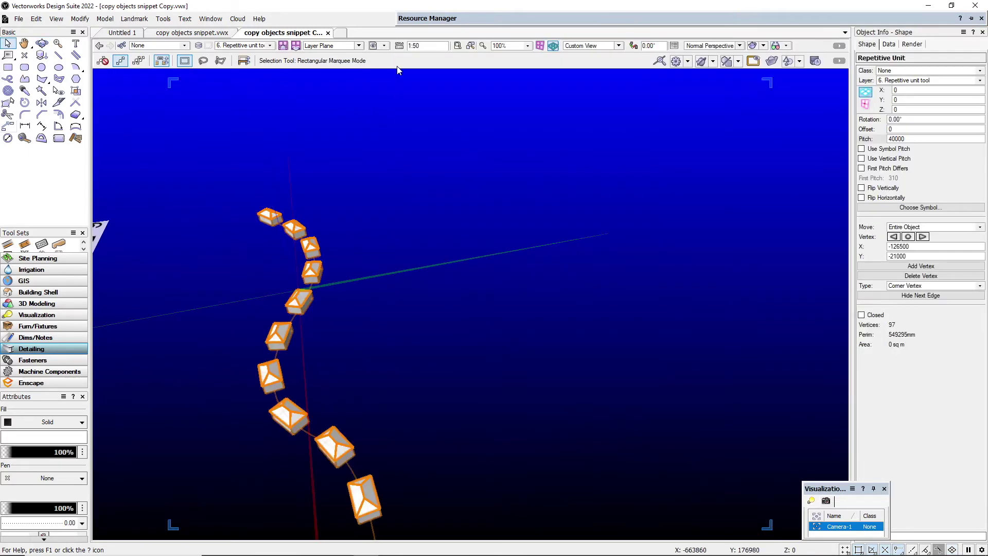
middle_click_drag(400, 232, 416, 213, "shift")
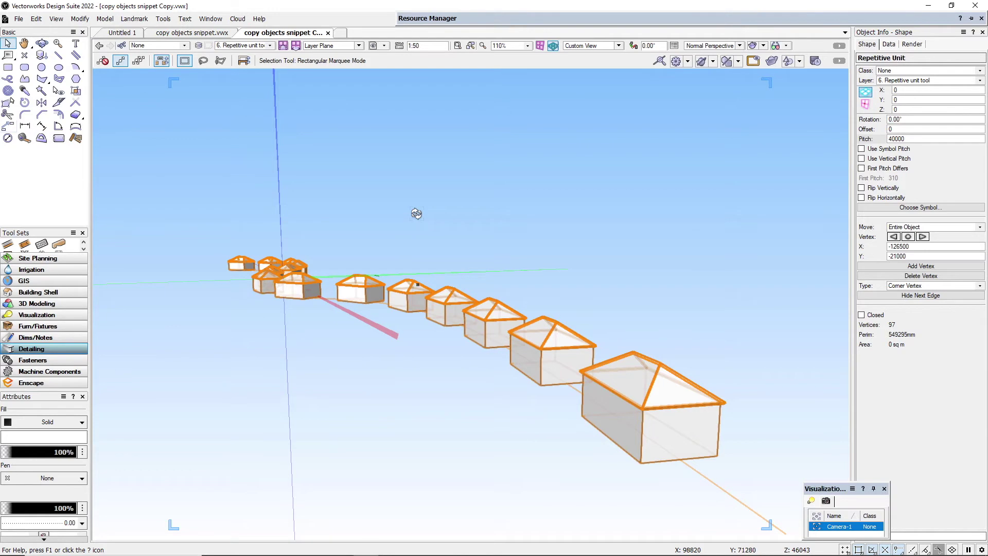
key("ctrl+shift+Down")
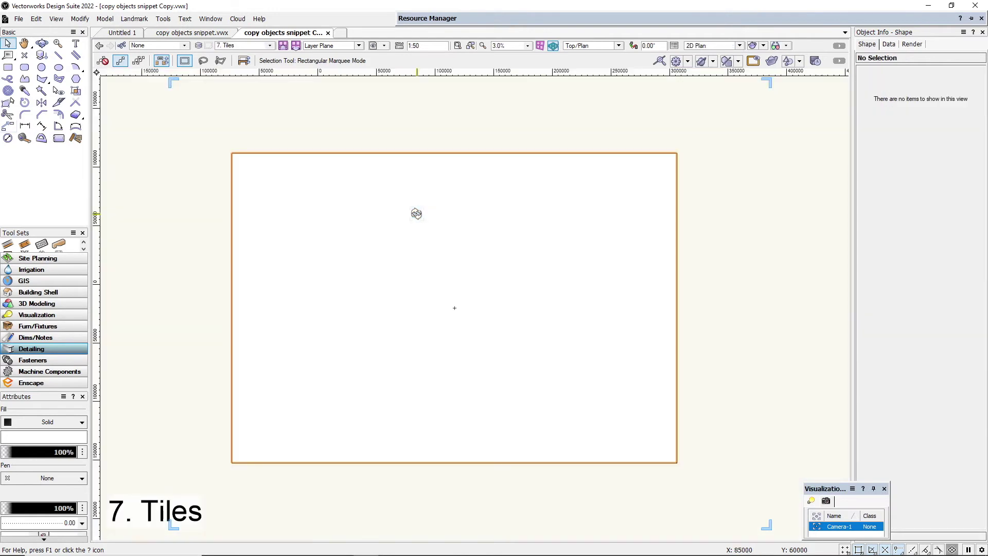
Fill the rectangle with the 'House type A dup' tile and clear the selection
left_click(391, 246)
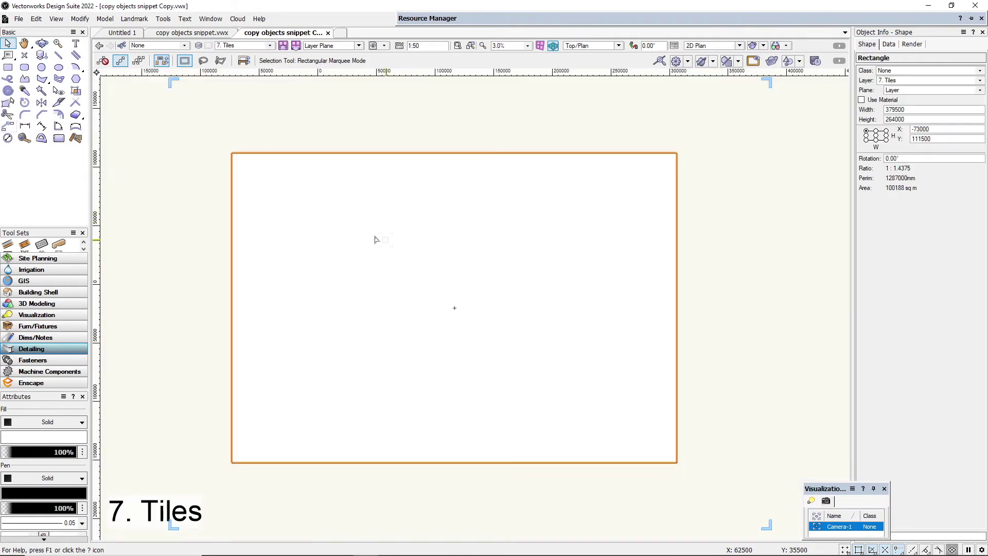
left_click(57, 482)
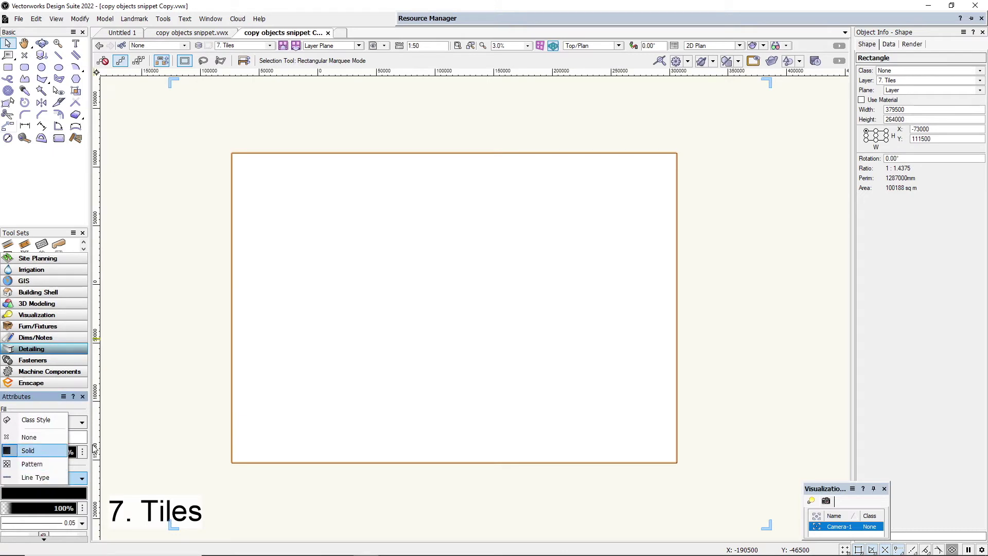
left_click(73, 423)
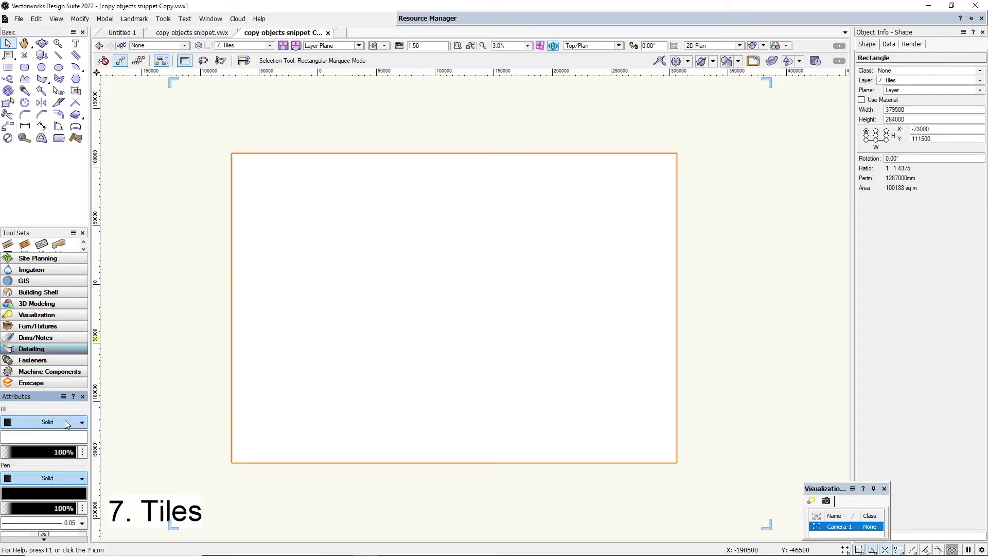
left_click(73, 423)
left_click(27, 508)
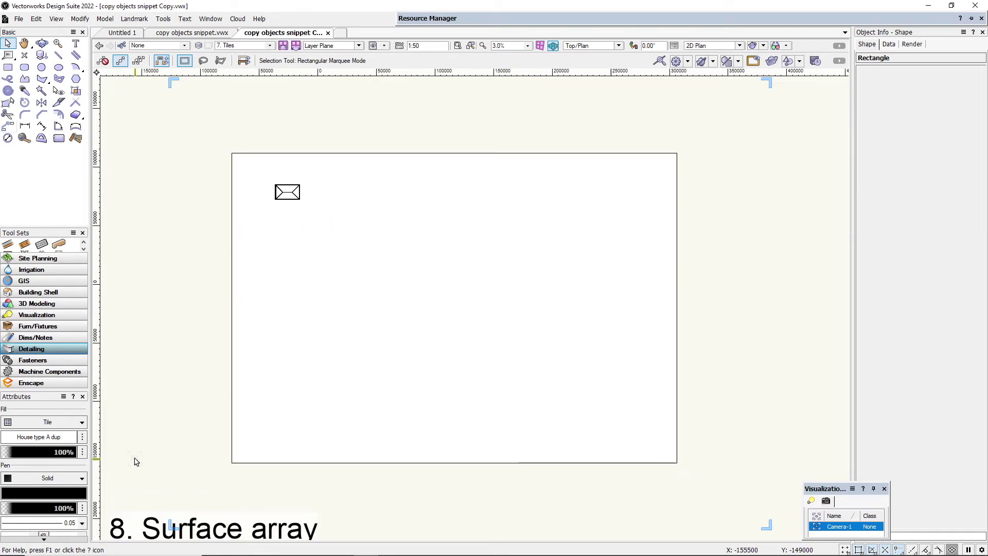
left_click(133, 459)
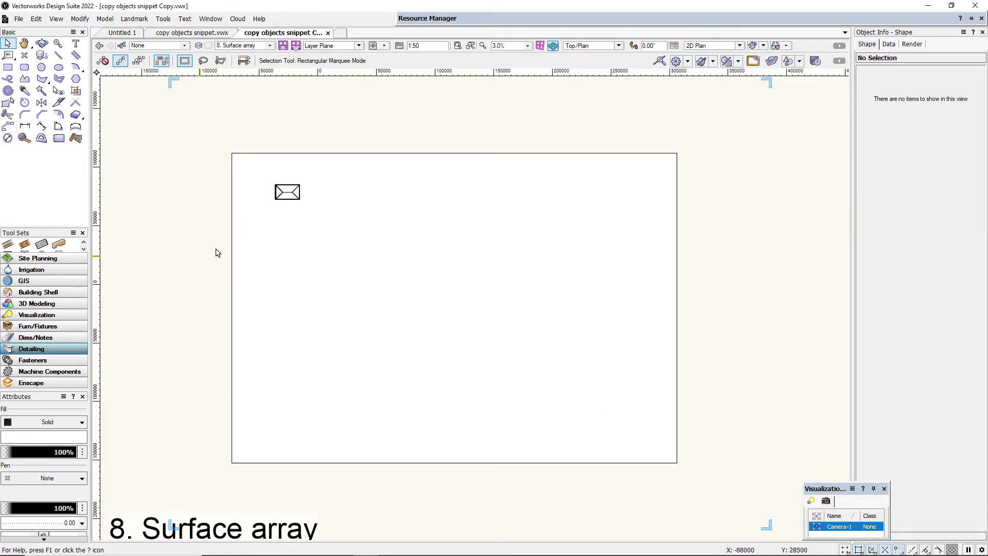
Create a 12 by 3 surface array of the House Type 3D symbol over the rectangle
left_click(282, 191)
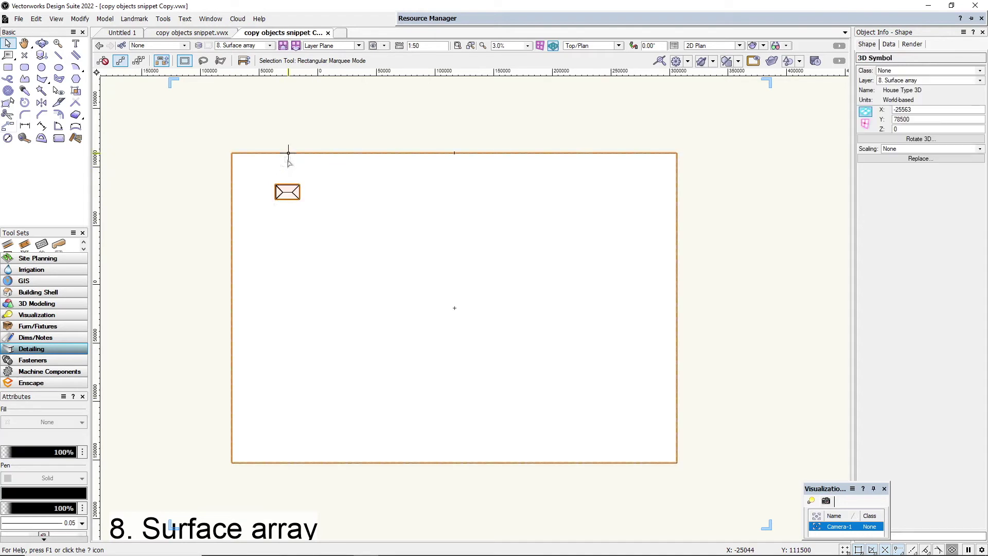
left_click(288, 161, "shift")
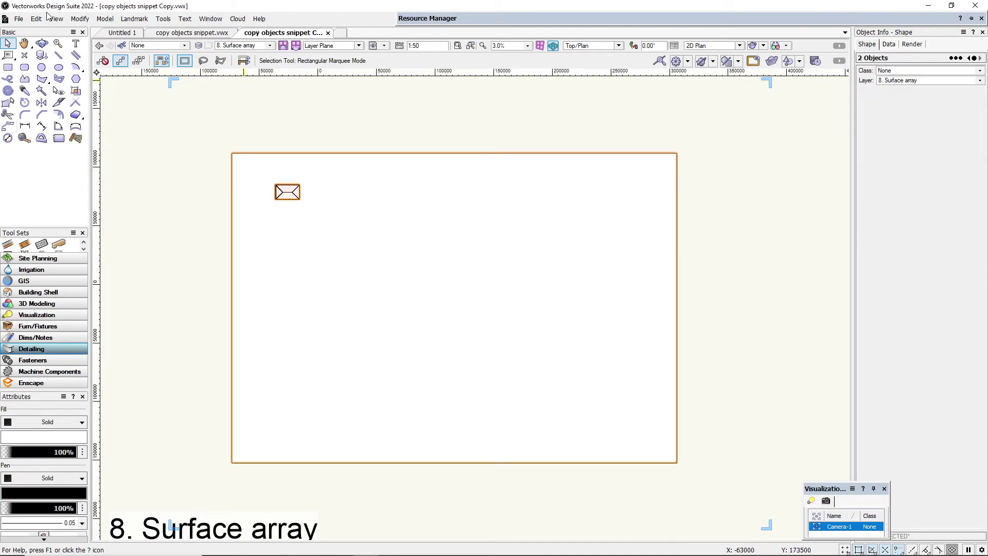
left_click(104, 19)
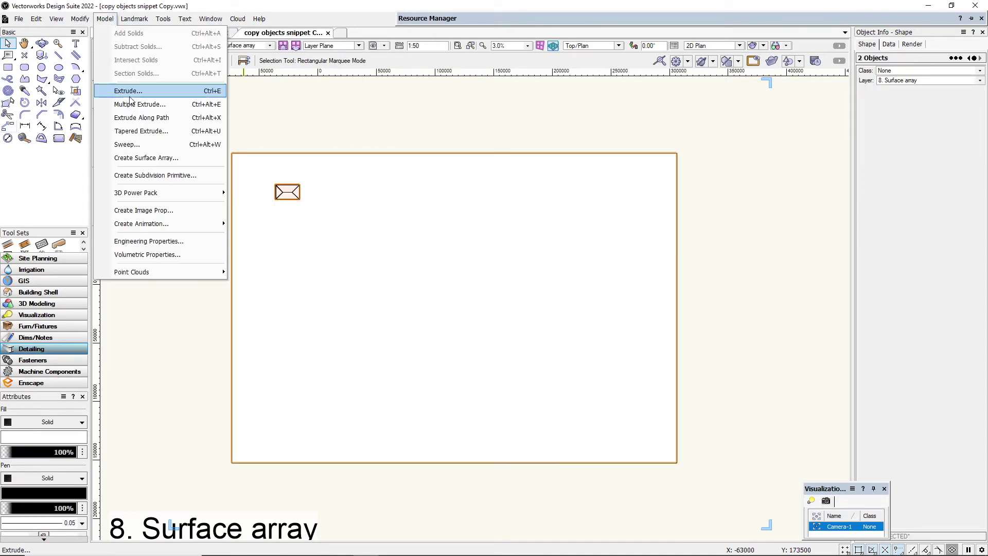
left_click(144, 158)
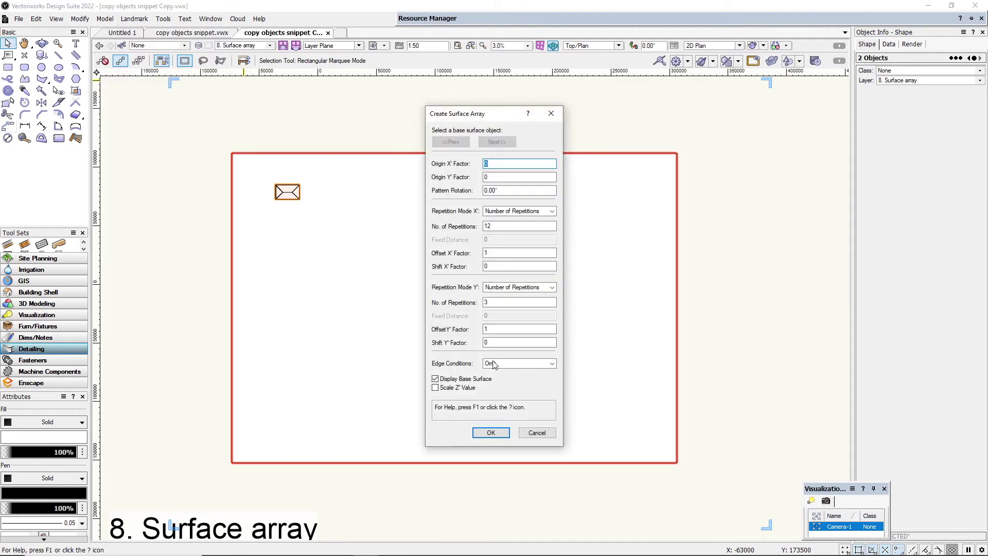
left_click(490, 433)
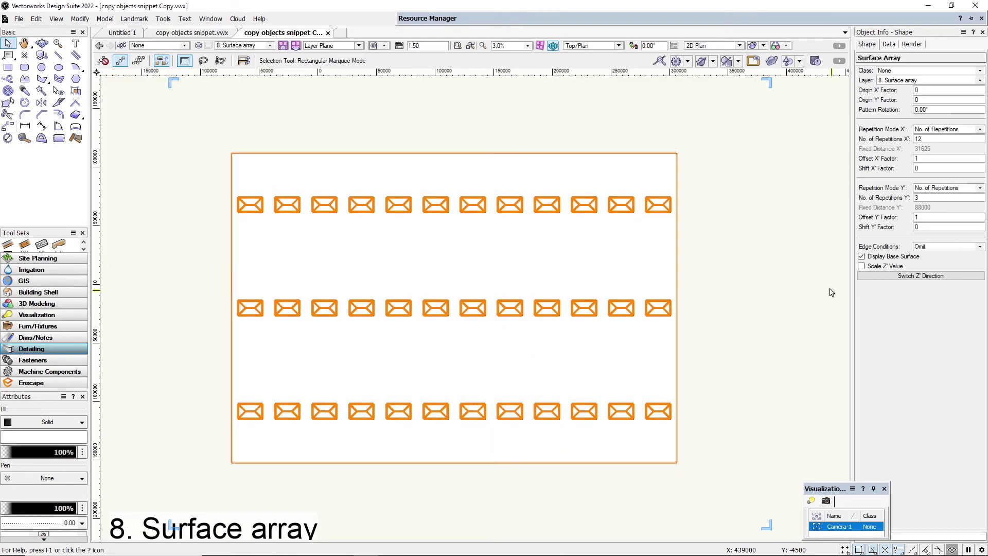
In 3D, change the array to 4 Y rows with a 0.5 Y shift to stagger them
middle_click_drag(676, 337, 869, 172, "ctrl")
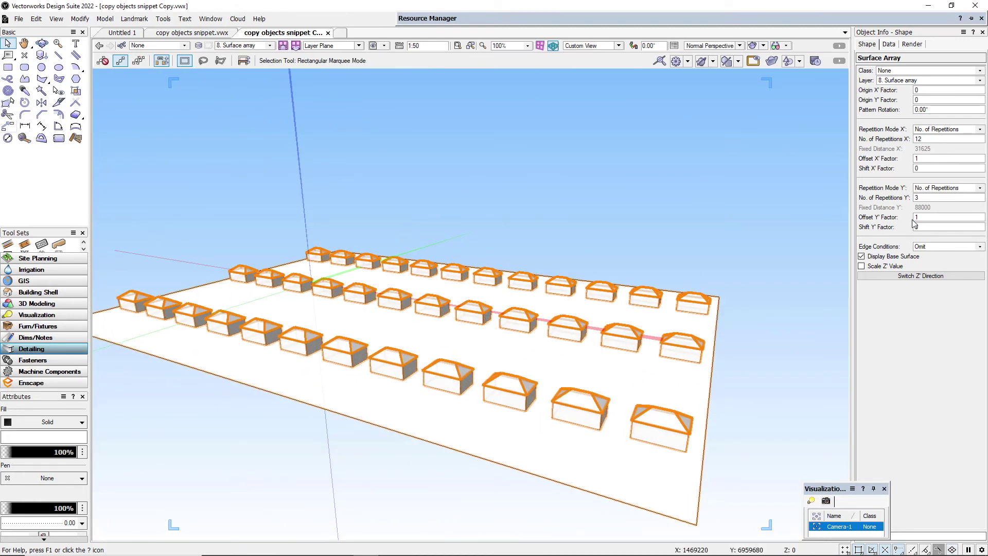
double_click(924, 199)
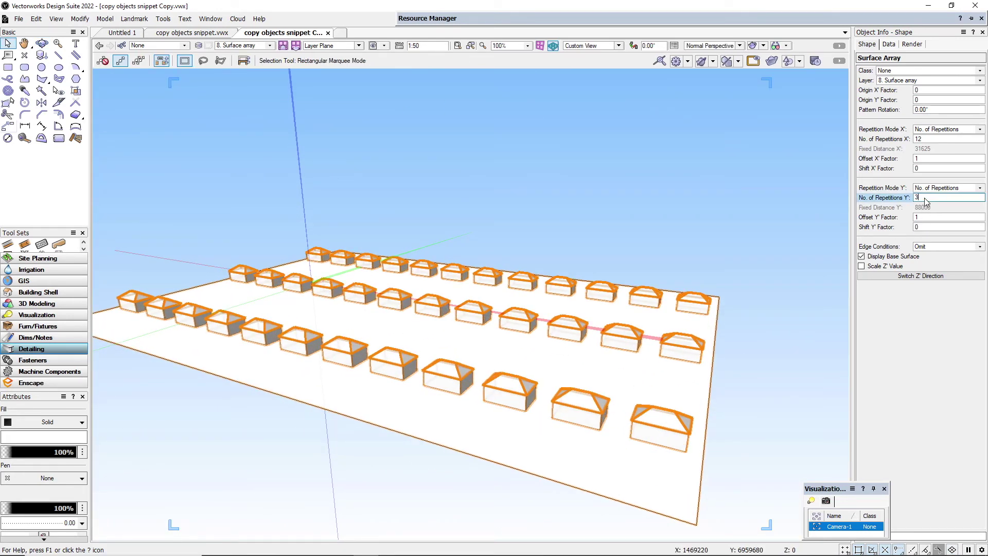
left_click(924, 228)
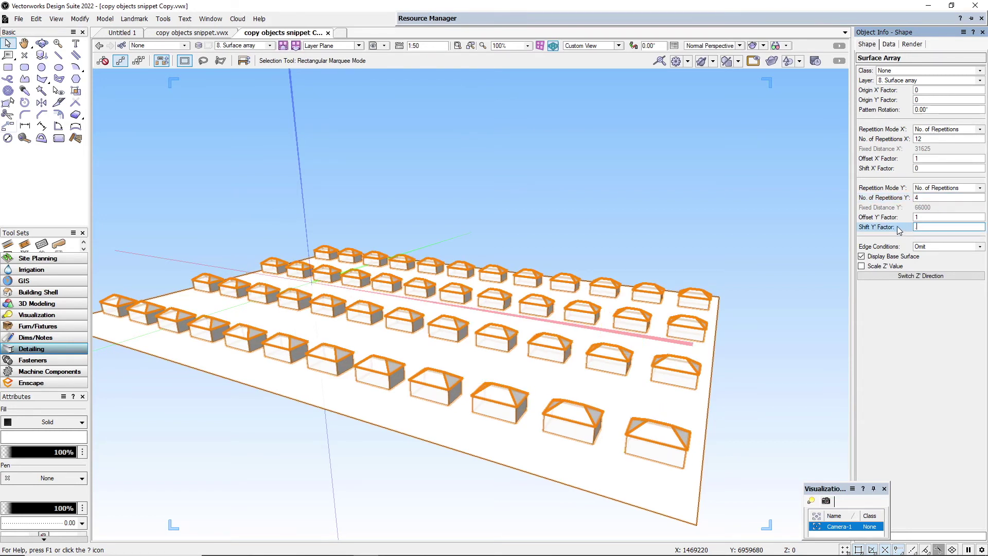
key("Return")
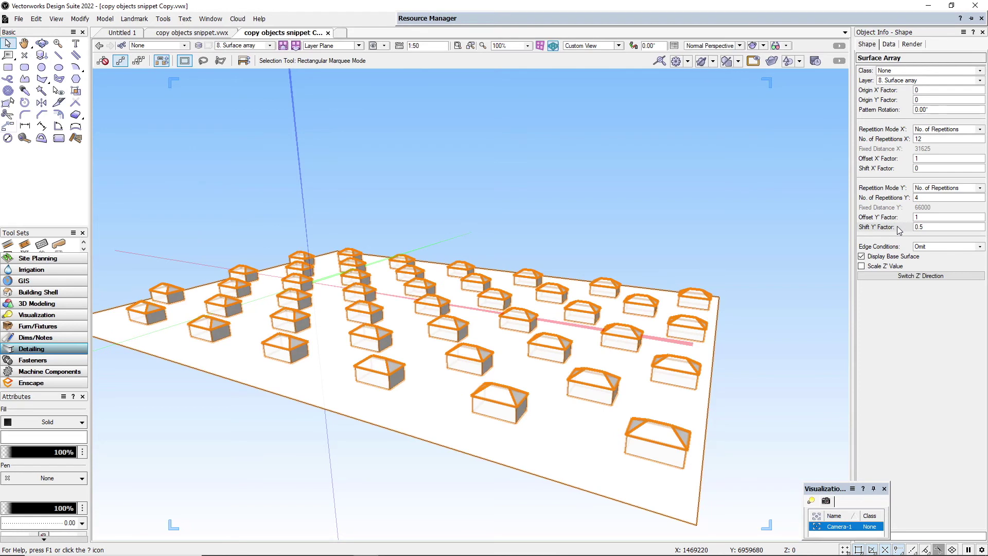
key("ctrl+shift+Up")
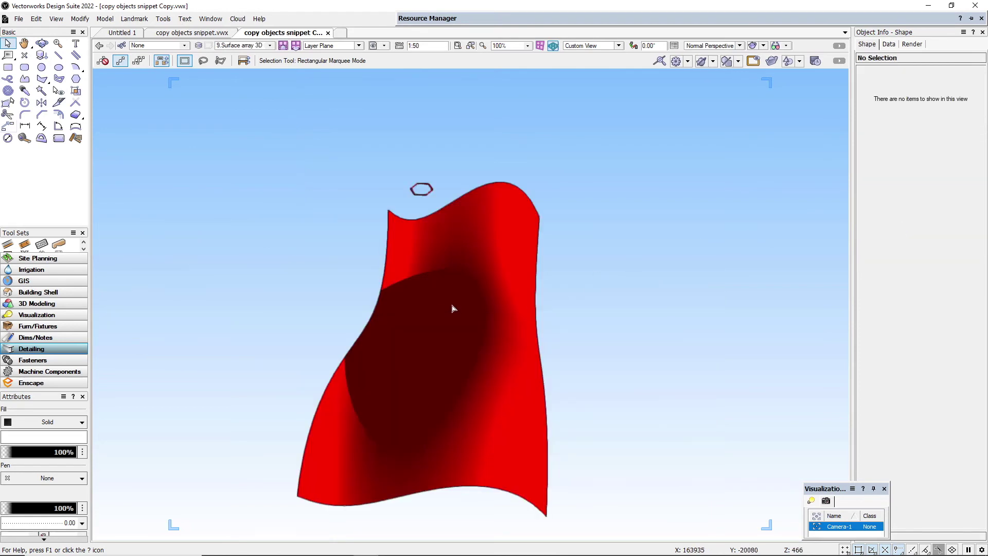
Select the red curved surface and orbit around its hexagon honeycomb array from several angles
left_click(453, 307)
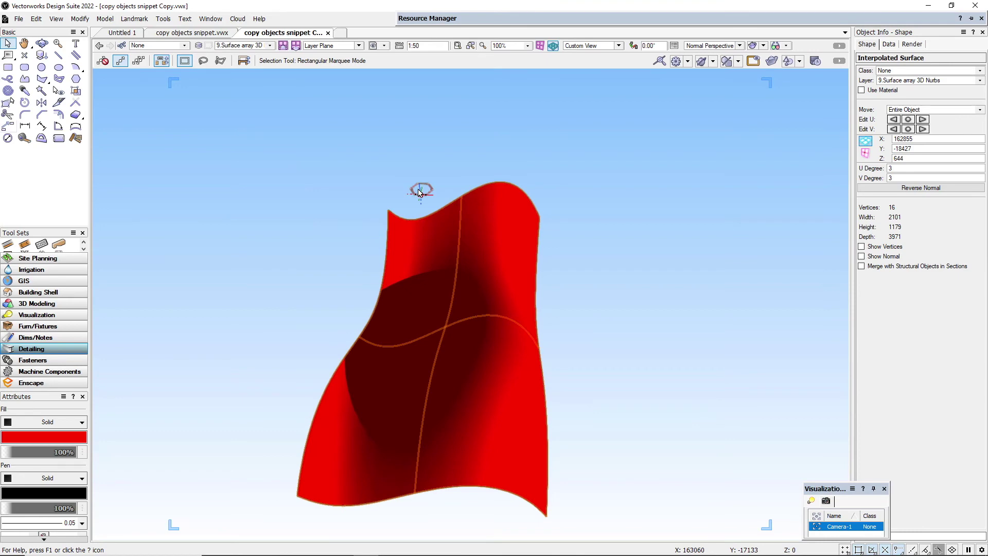
middle_click_drag(419, 192, 579, 158, "shift")
scroll(522, 237, "up", 1)
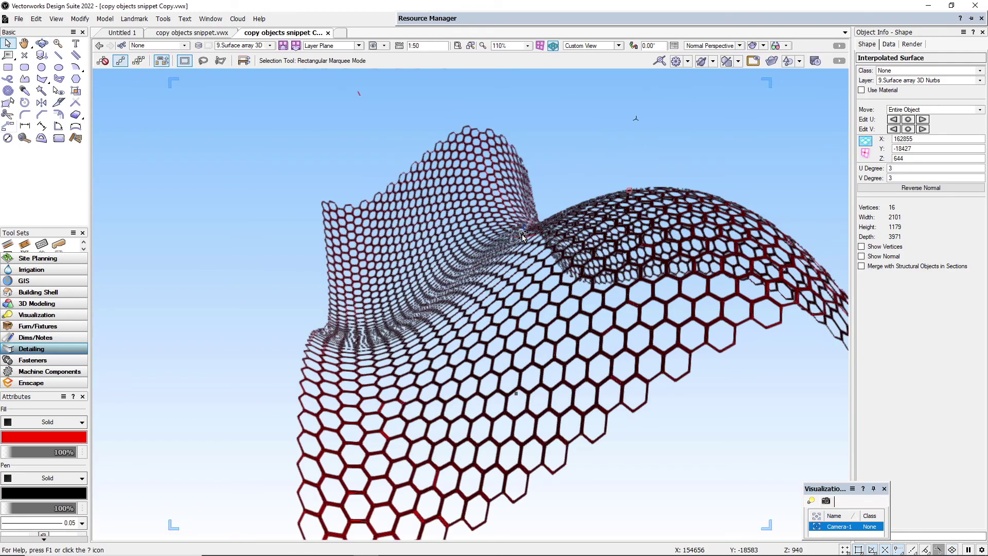
middle_click_drag(519, 236, 470, 237, "shift")
scroll(471, 237, "down", 2)
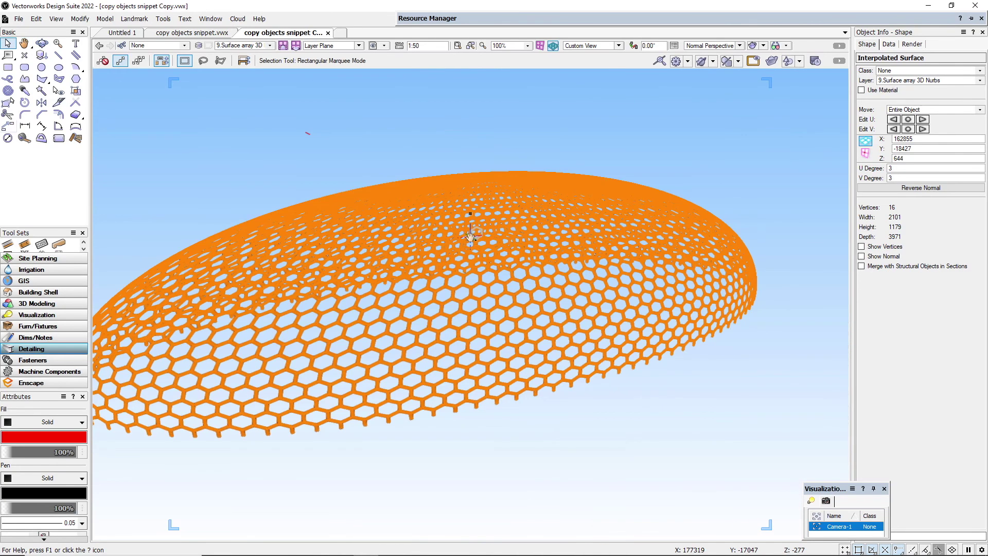
middle_click_drag(604, 280, 547, 310, "shift")
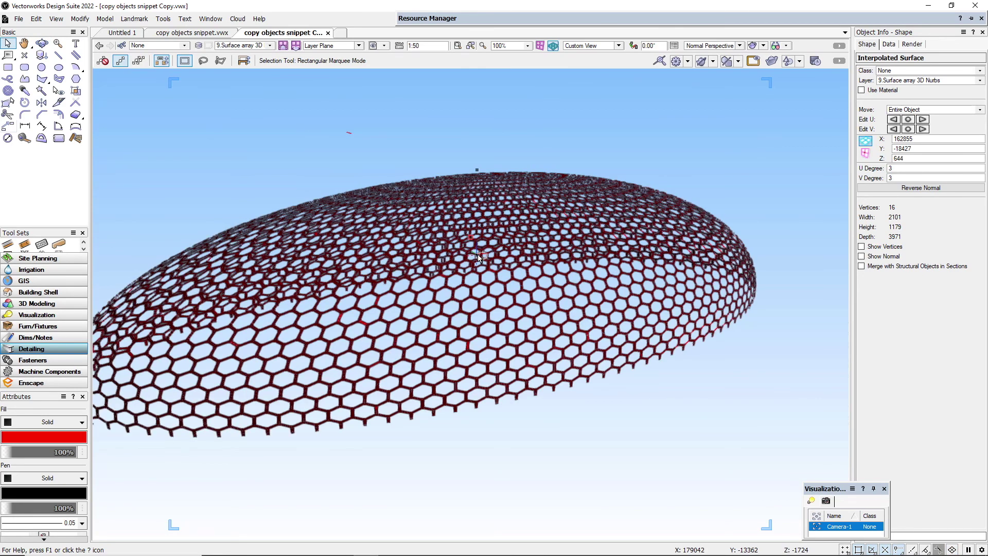
left_click(479, 255)
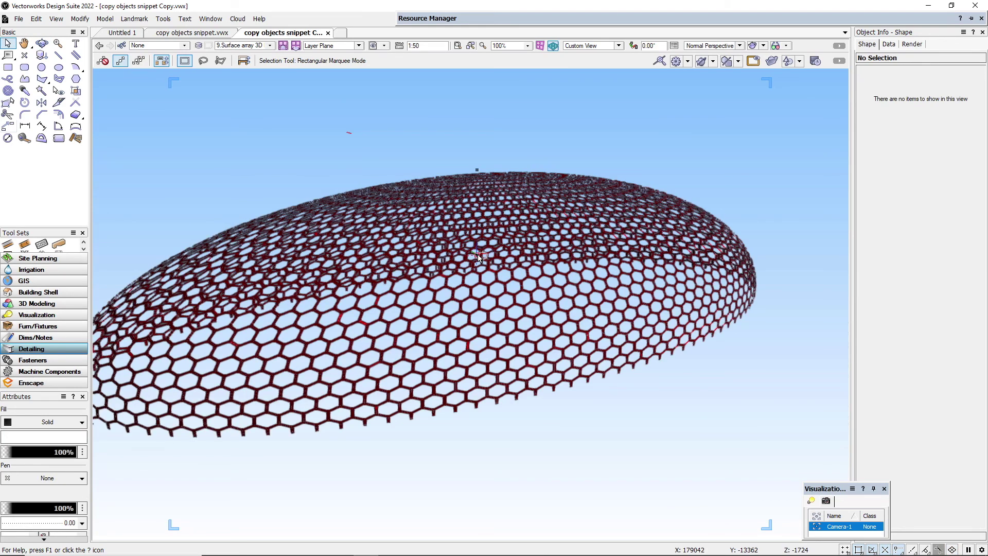